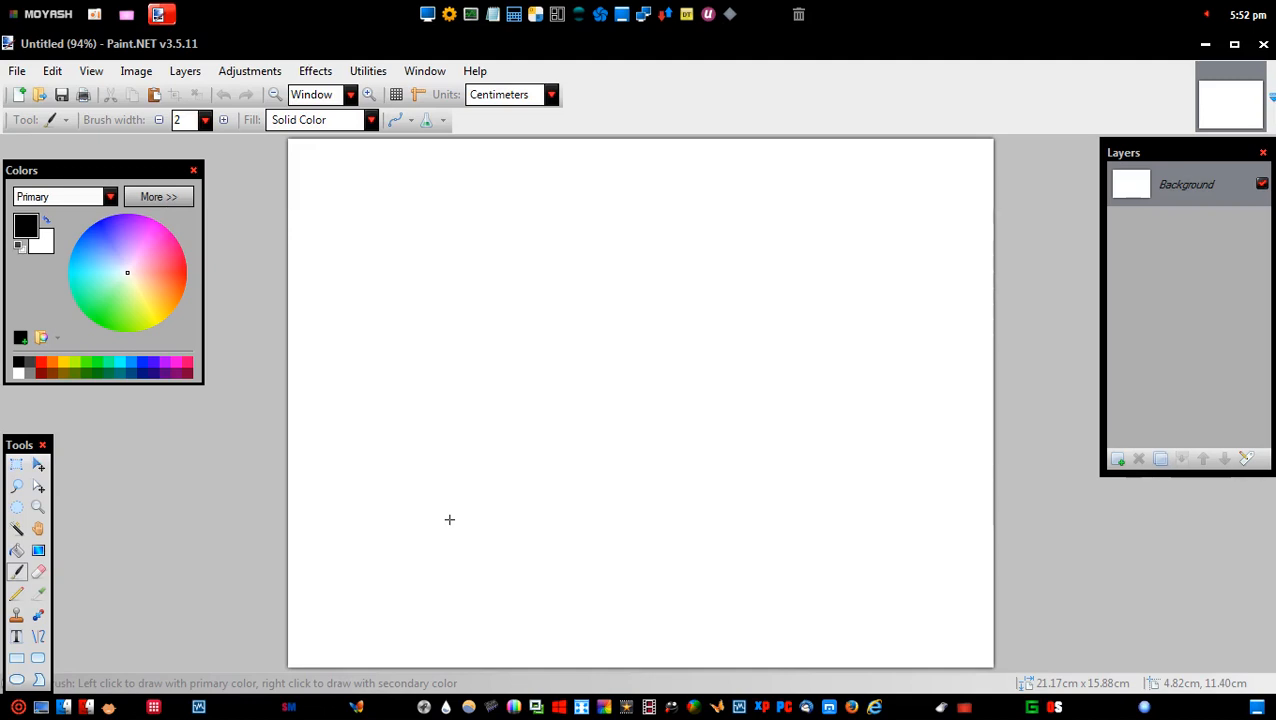
- Create a new image 32 pixels wide and 32 pixels high
{"action": "left_click", "coordinate": [17, 71]}
{"action": "left_click", "coordinate": [37, 91]}
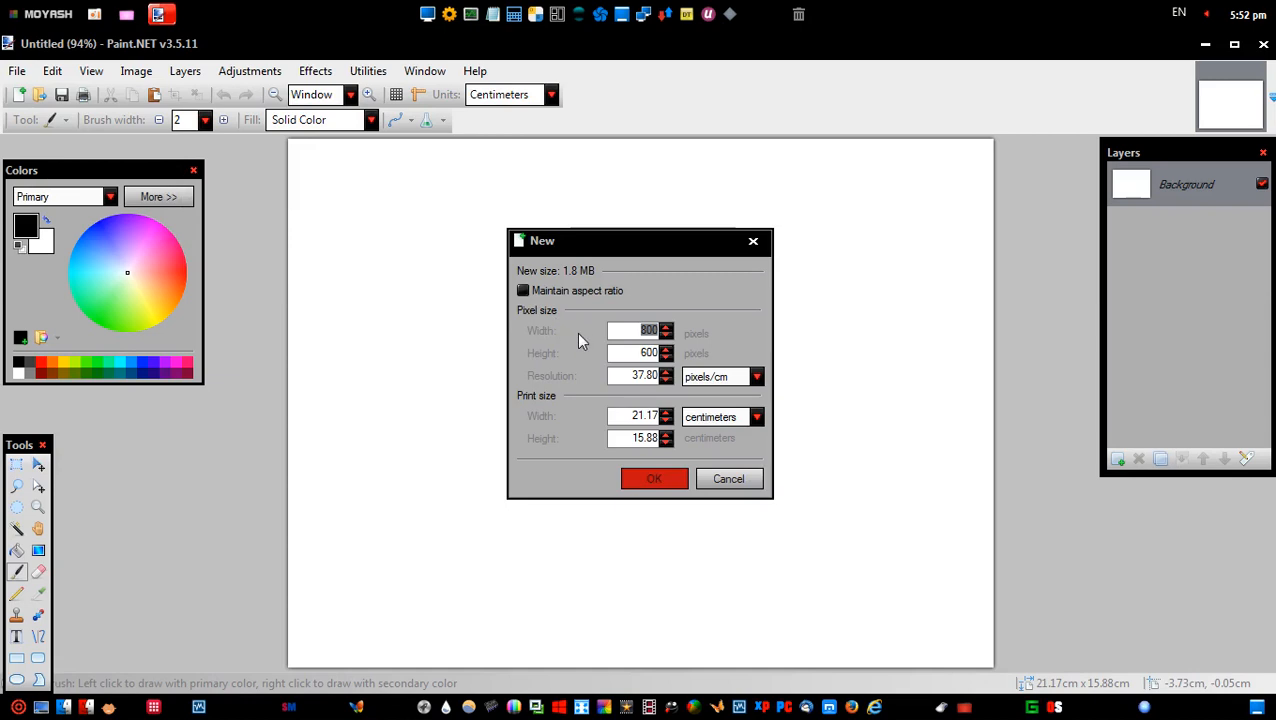
{"action": "type", "text": "32"}
{"action": "key", "text": "Tab"}
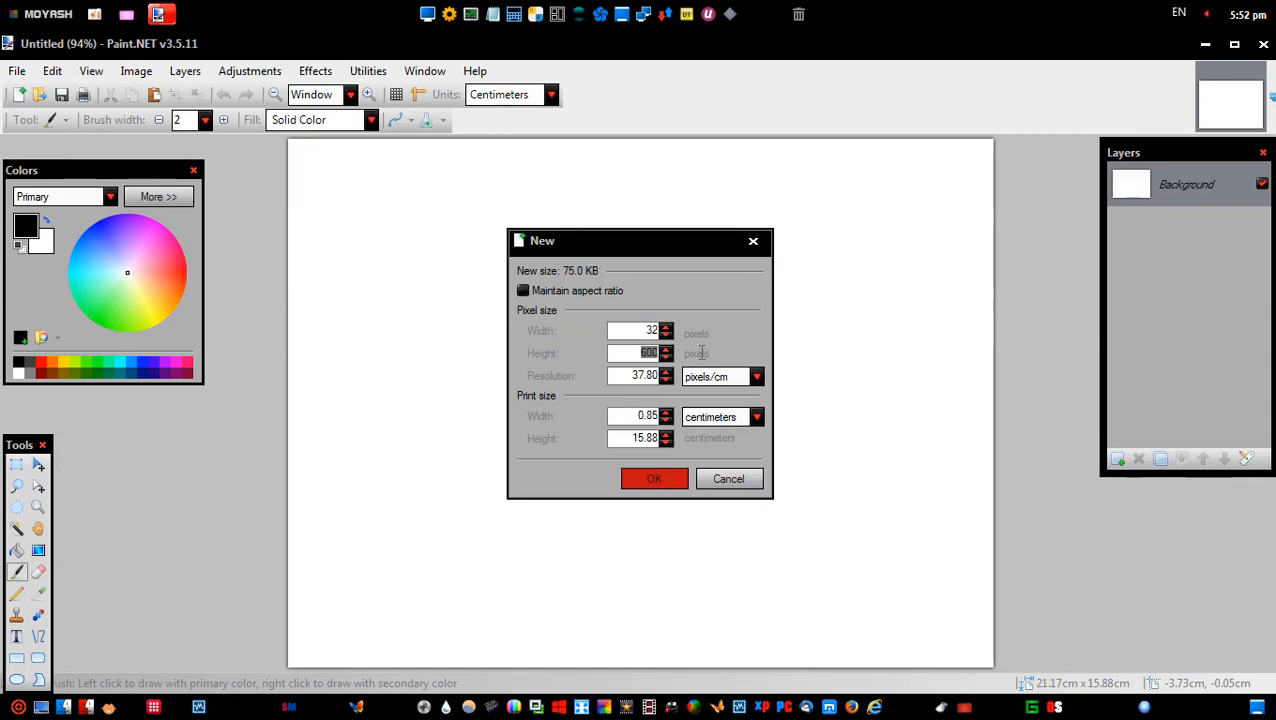
{"action": "type", "text": "32"}
{"action": "left_click", "coordinate": [653, 480]}
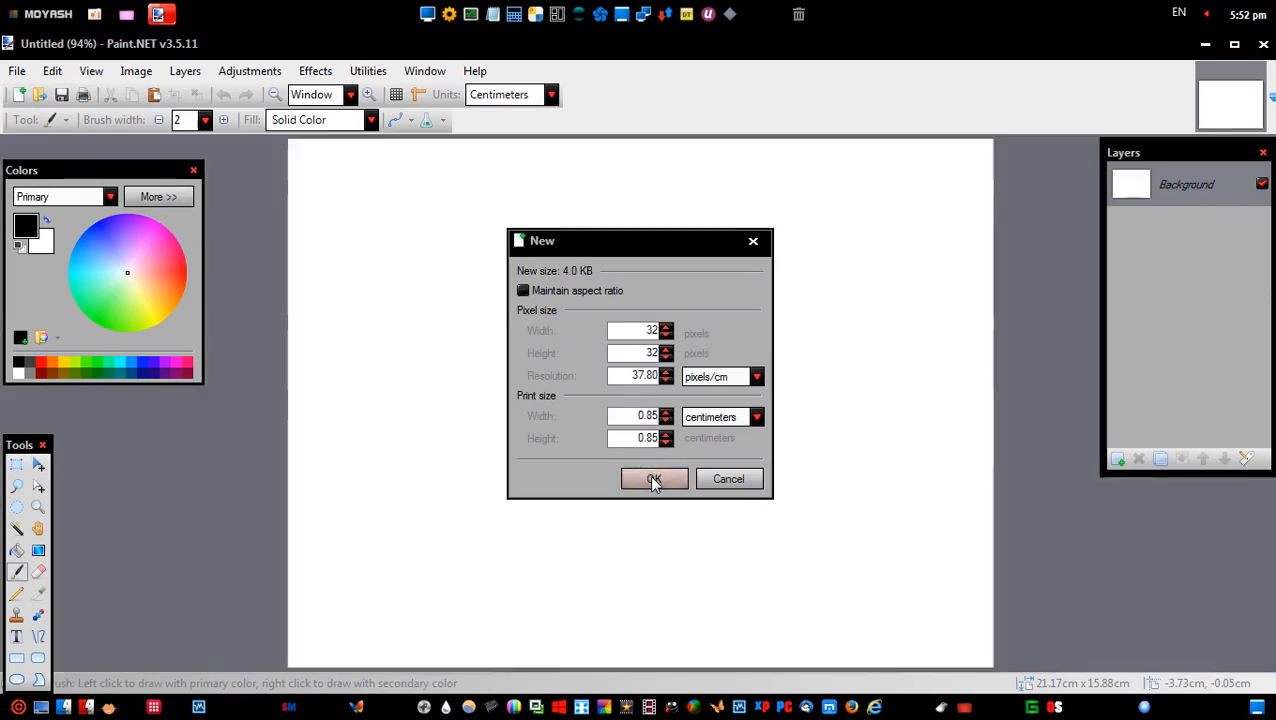
- Fill the whole blank canvas with the light blue palette color using the Paint Bucket
{"action": "left_click", "coordinate": [350, 94]}
{"action": "left_click", "coordinate": [326, 142]}
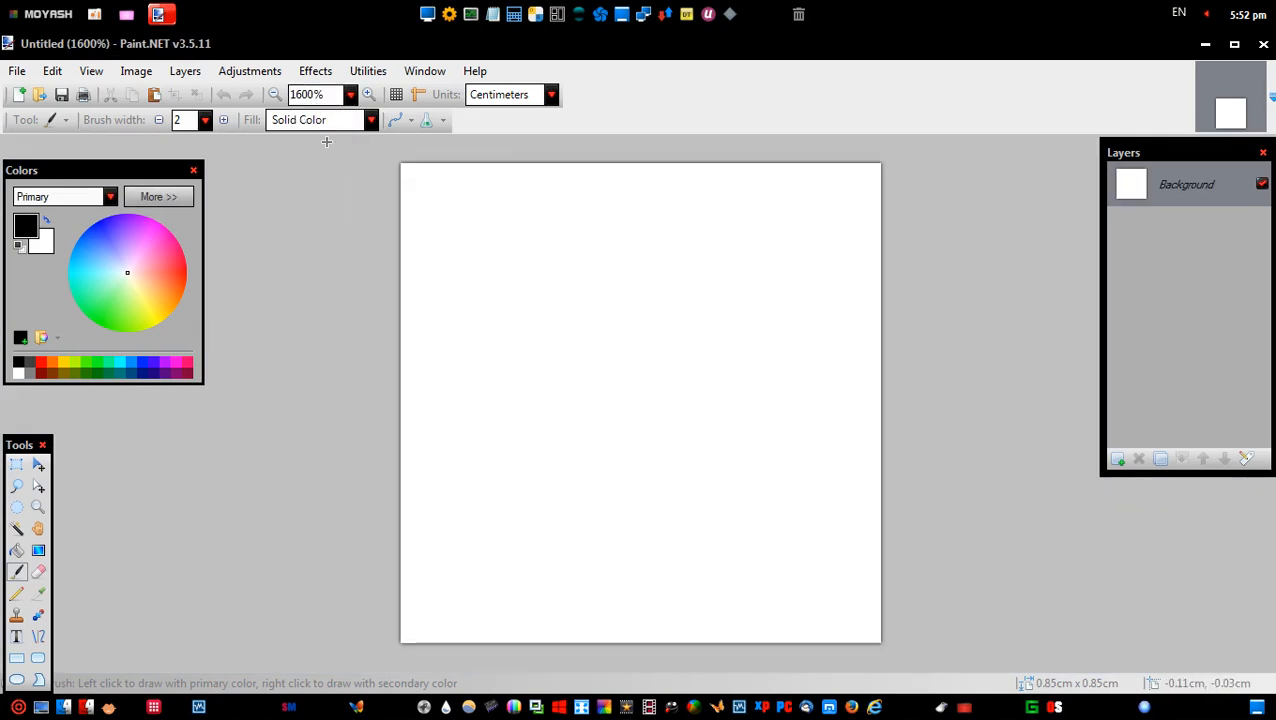
{"action": "left_click", "coordinate": [128, 361]}
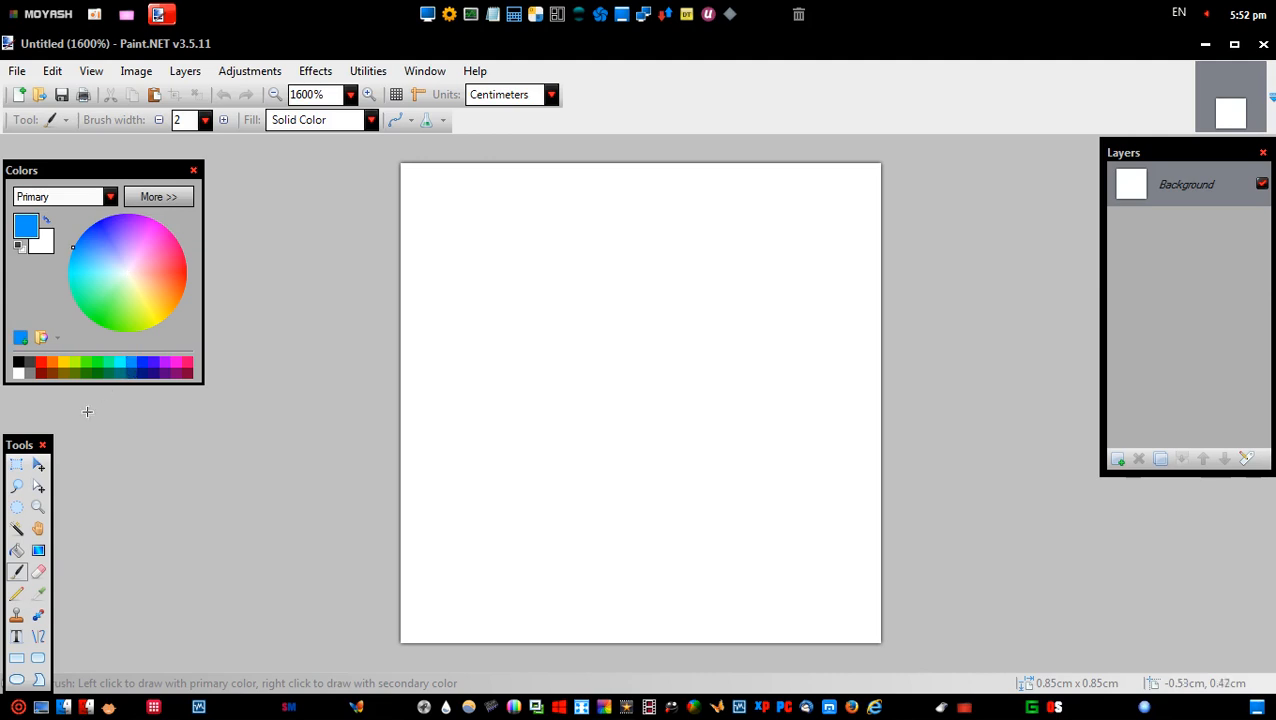
{"action": "left_click", "coordinate": [16, 551]}
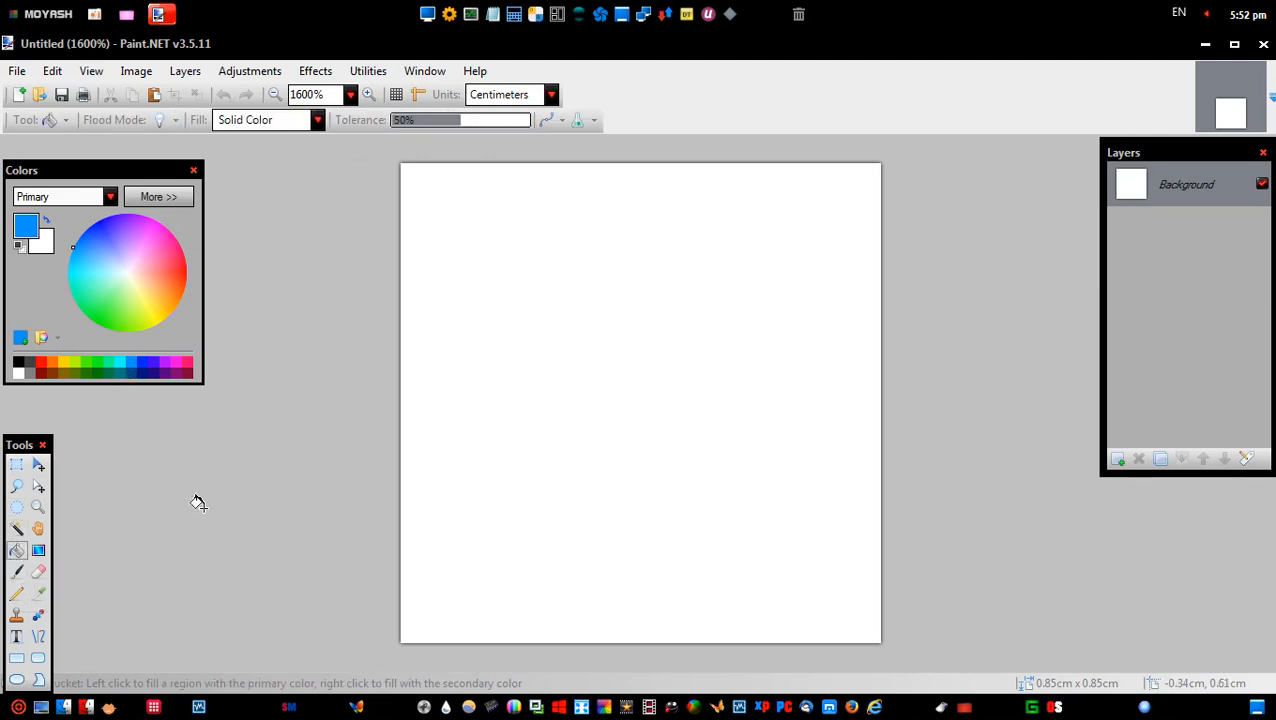
{"action": "left_click", "coordinate": [596, 394]}
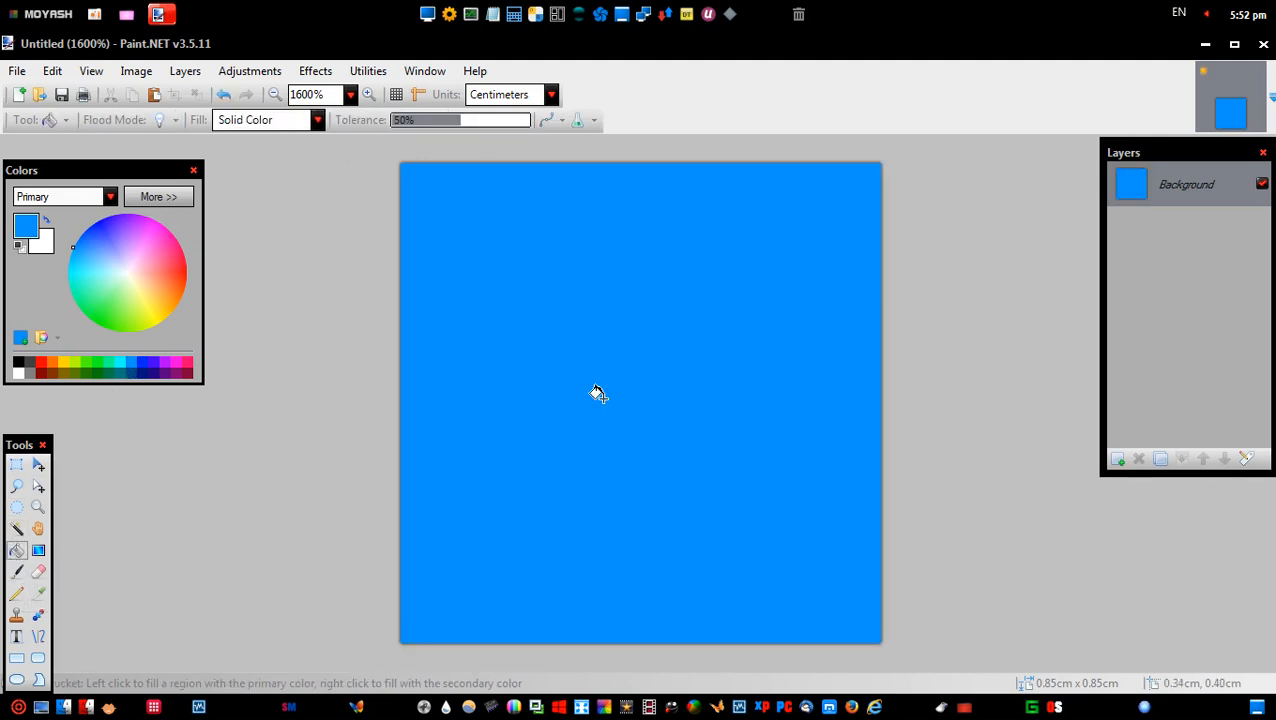
- Add a new layer and draw a white one-pixel-wide cross on it with the Pencil, centred on the canvas
{"action": "left_click", "coordinate": [1117, 459]}
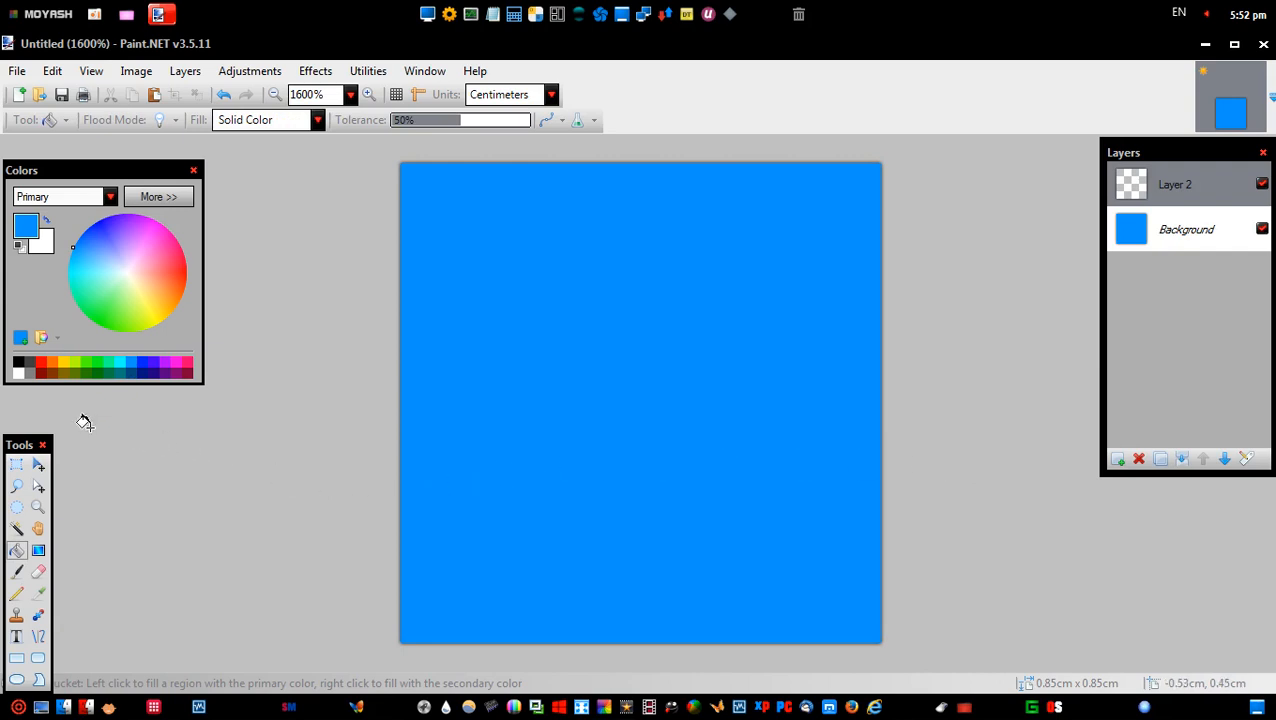
{"action": "left_click", "coordinate": [19, 374]}
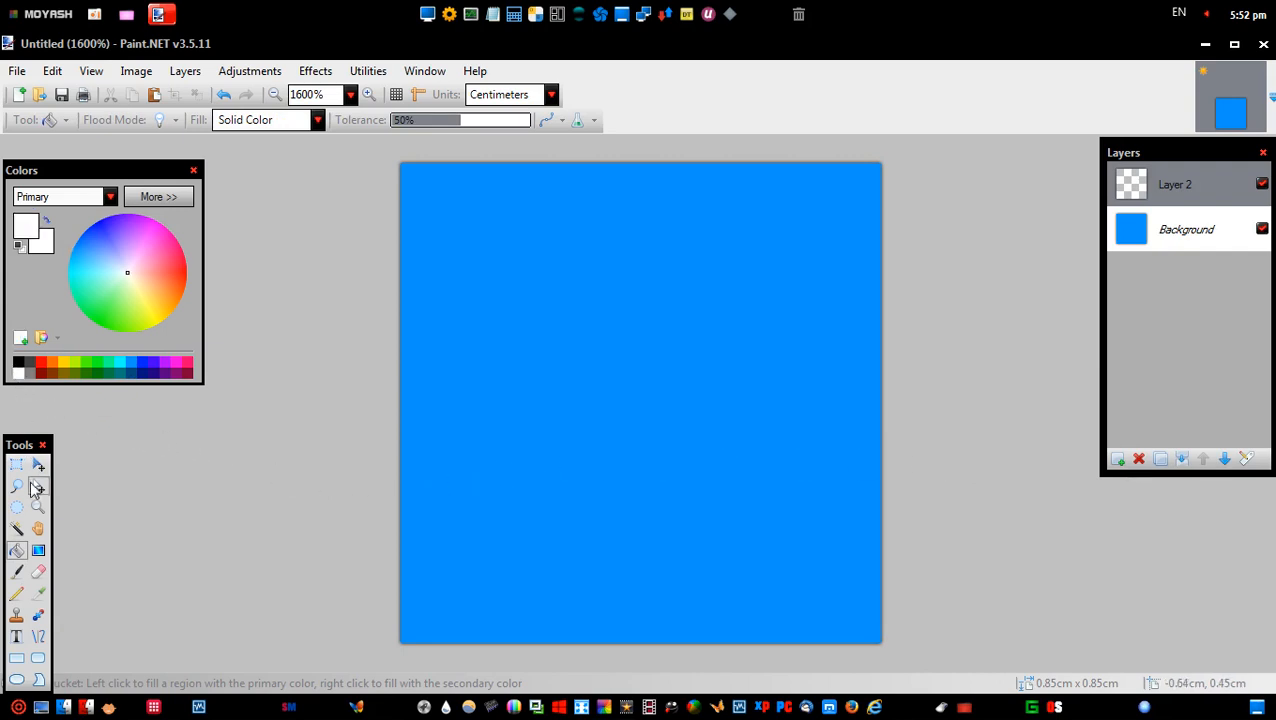
{"action": "left_click", "coordinate": [16, 596]}
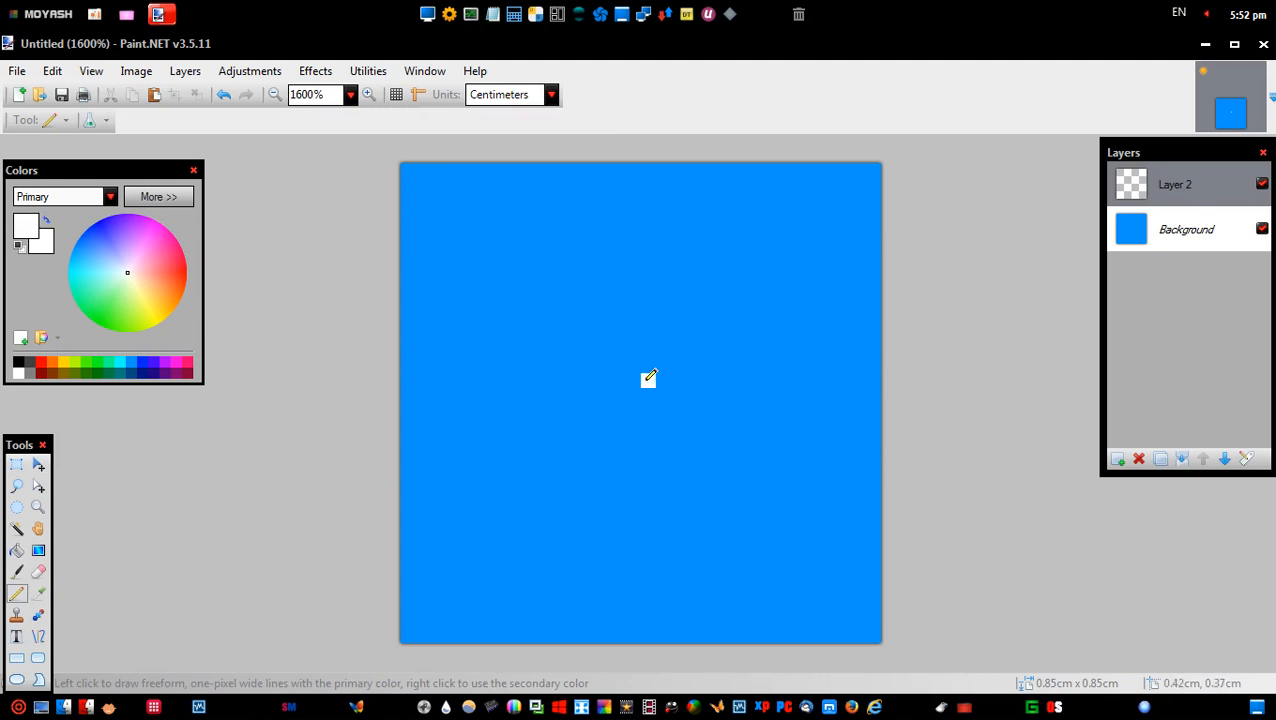
{"action": "left_click_drag", "start_coordinate": [648, 360], "coordinate": [648, 240]}
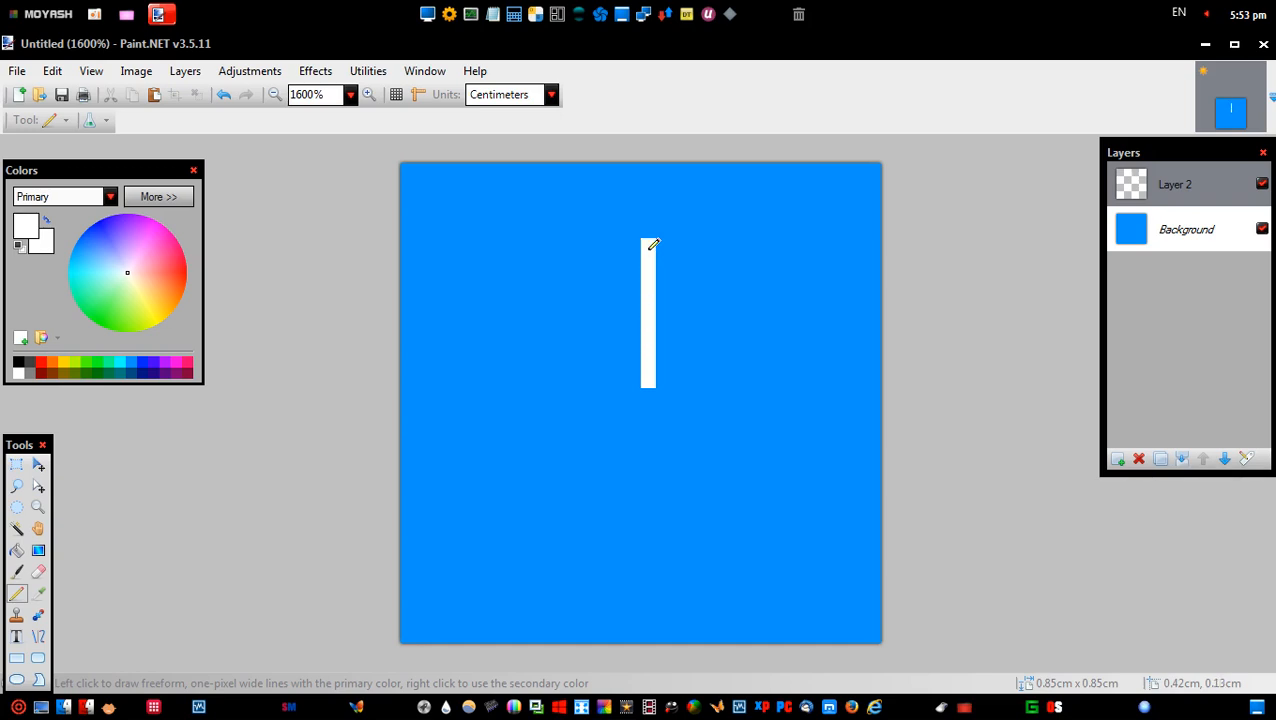
{"action": "left_click_drag", "start_coordinate": [638, 390], "coordinate": [491, 393]}
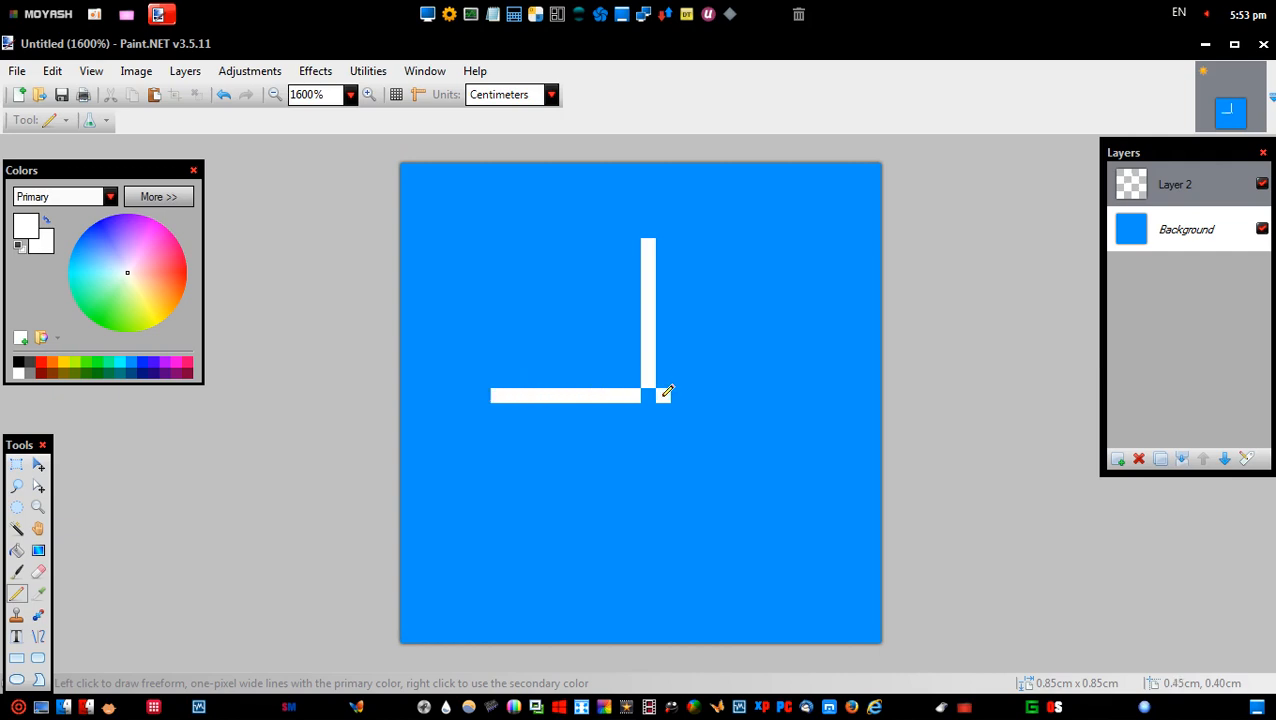
{"action": "mouse_move", "coordinate": [683, 391]}
{"action": "left_mouse_down"}
{"action": "mouse_move", "coordinate": [793, 395]}
{"action": "mouse_move", "coordinate": [645, 408]}
{"action": "mouse_move", "coordinate": [649, 550]}
{"action": "left_mouse_up"}
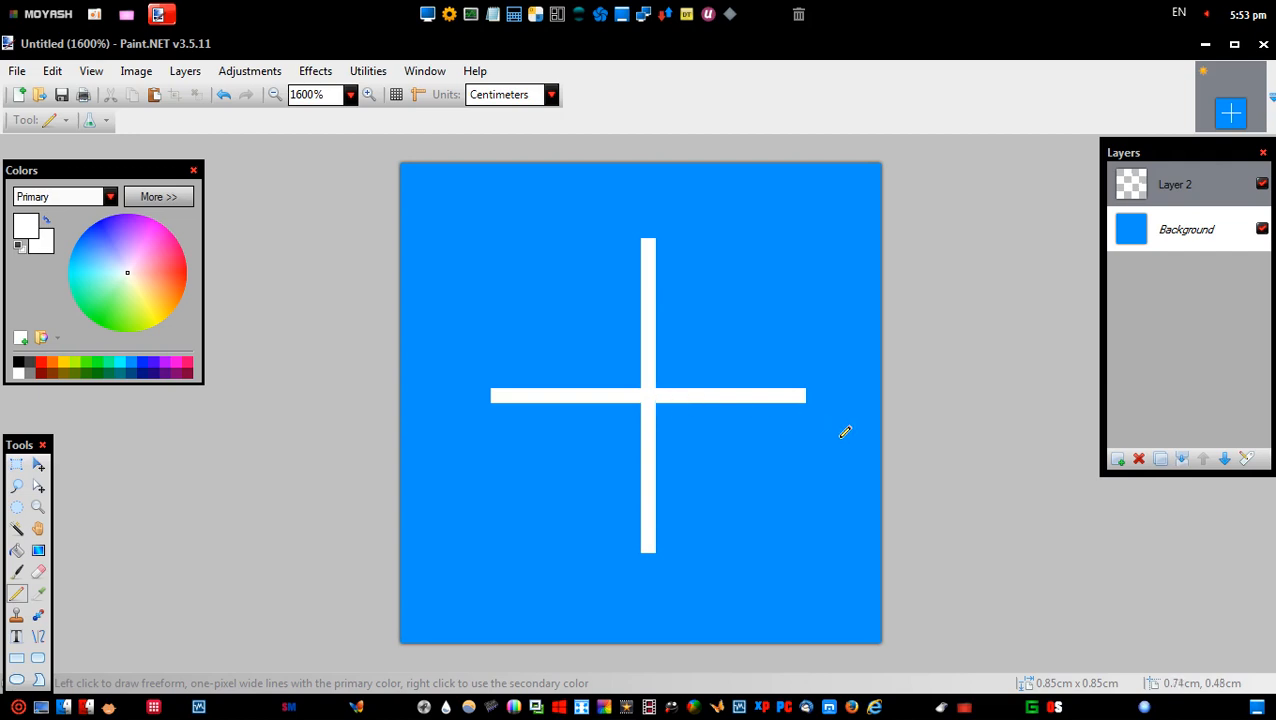
- Add another layer and trace a black one-pixel outline around the entire white cross with the Pencil
{"action": "left_click", "coordinate": [1117, 459]}
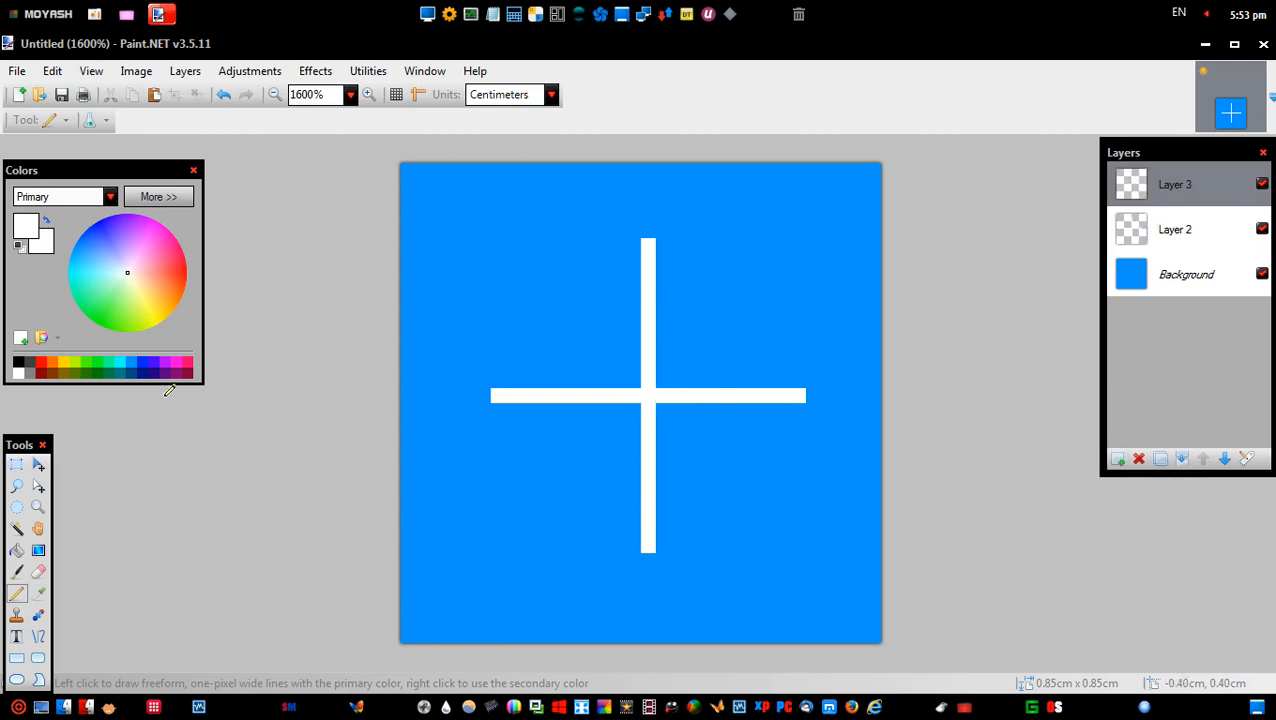
{"action": "left_click", "coordinate": [18, 362]}
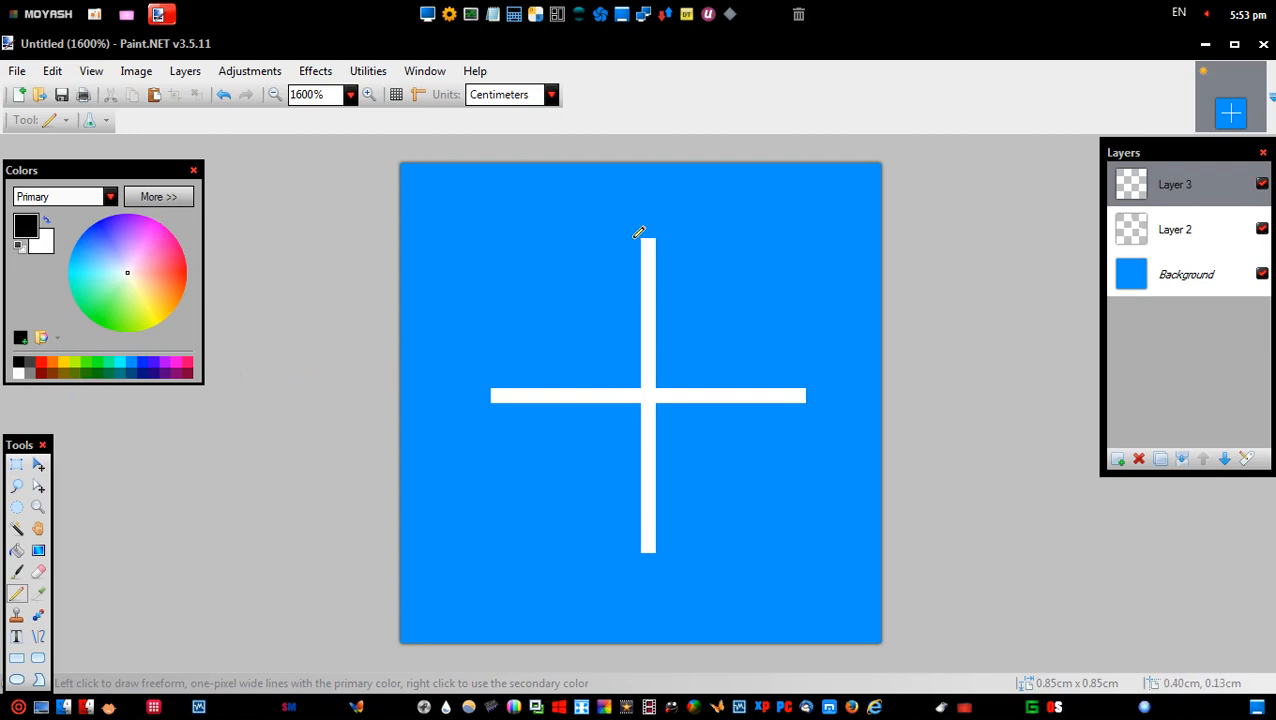
{"action": "left_click_drag", "start_coordinate": [638, 228], "coordinate": [636, 380]}
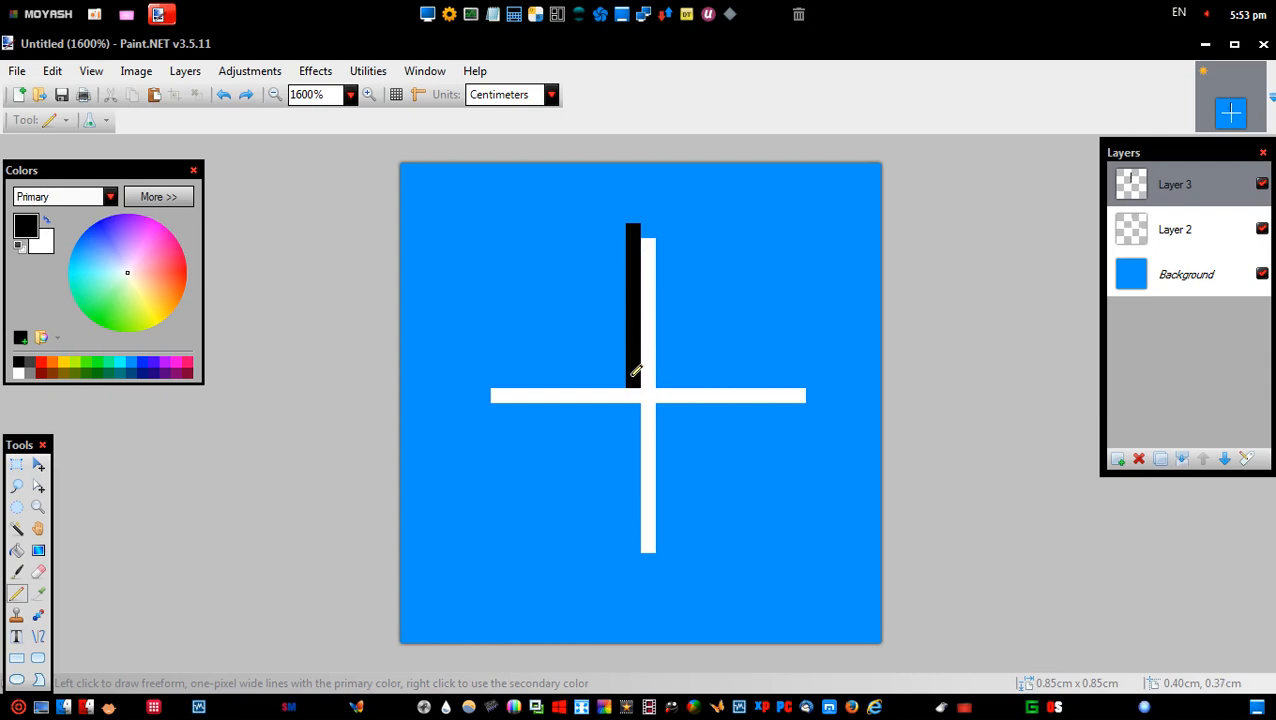
{"action": "mouse_move", "coordinate": [649, 231]}
{"action": "left_mouse_down"}
{"action": "mouse_move", "coordinate": [663, 374]}
{"action": "mouse_move", "coordinate": [632, 437]}
{"action": "mouse_move", "coordinate": [633, 560]}
{"action": "mouse_move", "coordinate": [666, 547]}
{"action": "mouse_move", "coordinate": [674, 380]}
{"action": "mouse_move", "coordinate": [792, 374]}
{"action": "mouse_move", "coordinate": [813, 381]}
{"action": "mouse_move", "coordinate": [814, 402]}
{"action": "mouse_move", "coordinate": [684, 411]}
{"action": "mouse_move", "coordinate": [652, 388]}
{"action": "mouse_move", "coordinate": [560, 379]}
{"action": "mouse_move", "coordinate": [488, 379]}
{"action": "mouse_move", "coordinate": [480, 397]}
{"action": "mouse_move", "coordinate": [480, 410]}
{"action": "mouse_move", "coordinate": [621, 406]}
{"action": "left_mouse_up"}
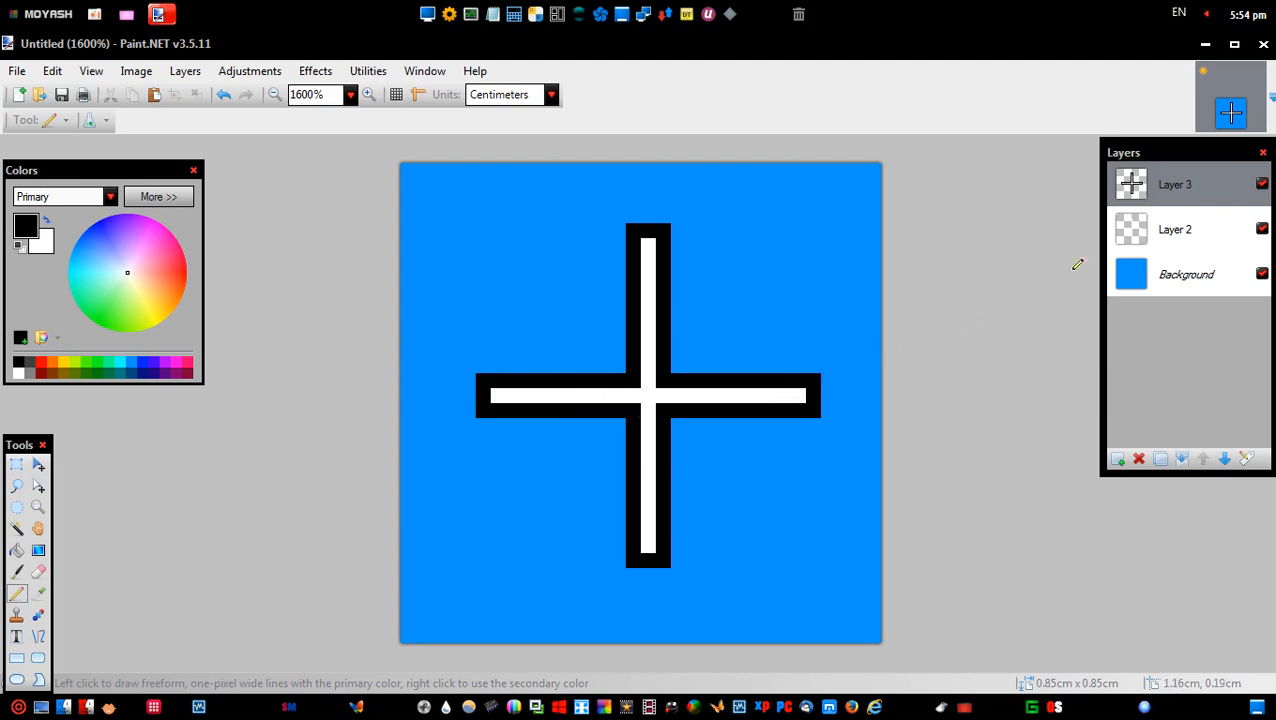
- Set the opacity of the black outline layer to 200
{"action": "double_click", "coordinate": [1145, 182]}
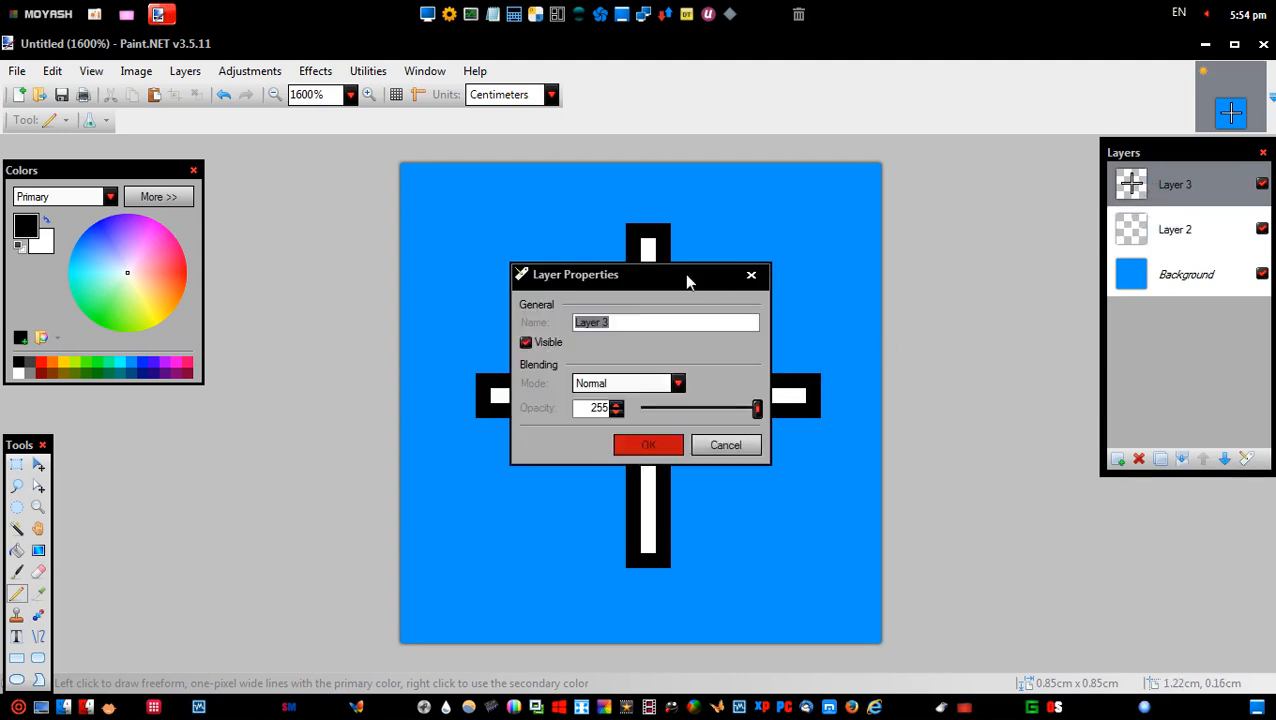
{"action": "left_click_drag", "start_coordinate": [687, 281], "coordinate": [874, 141]}
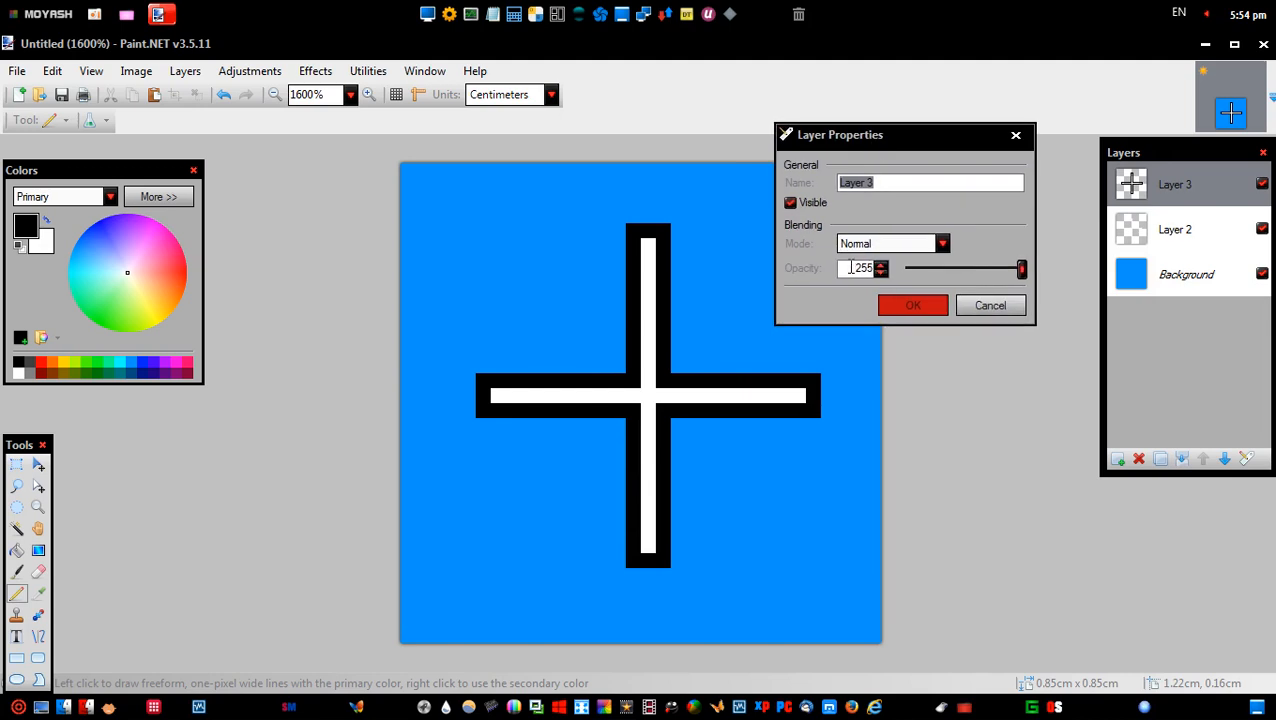
{"action": "left_click_drag", "start_coordinate": [850, 268], "coordinate": [879, 268]}
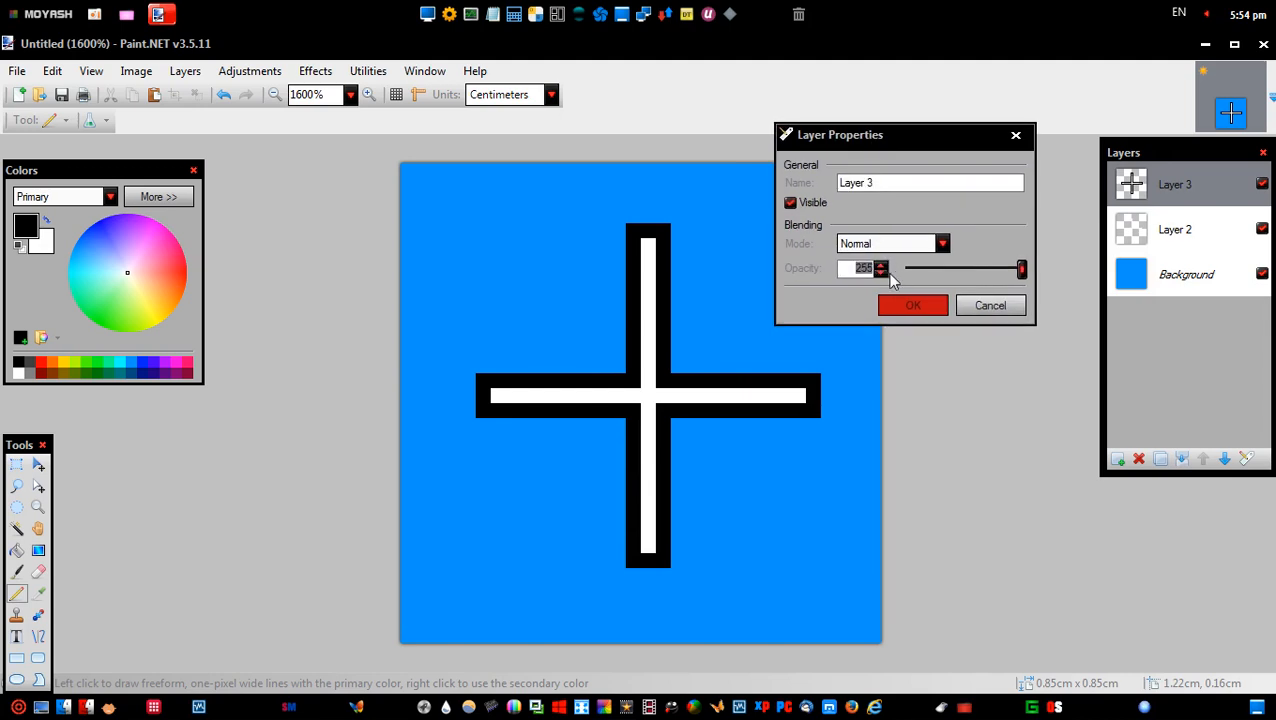
{"action": "type", "text": "200"}
{"action": "left_click", "coordinate": [887, 184]}
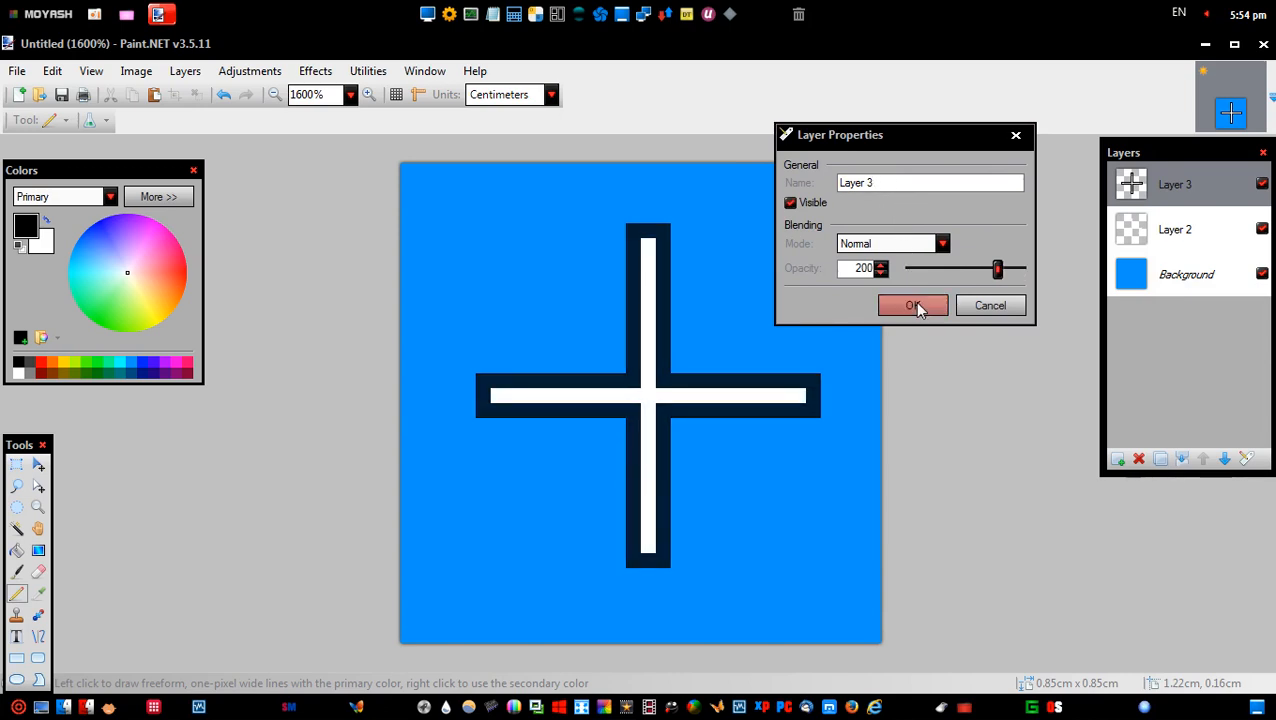
{"action": "left_click", "coordinate": [914, 302]}
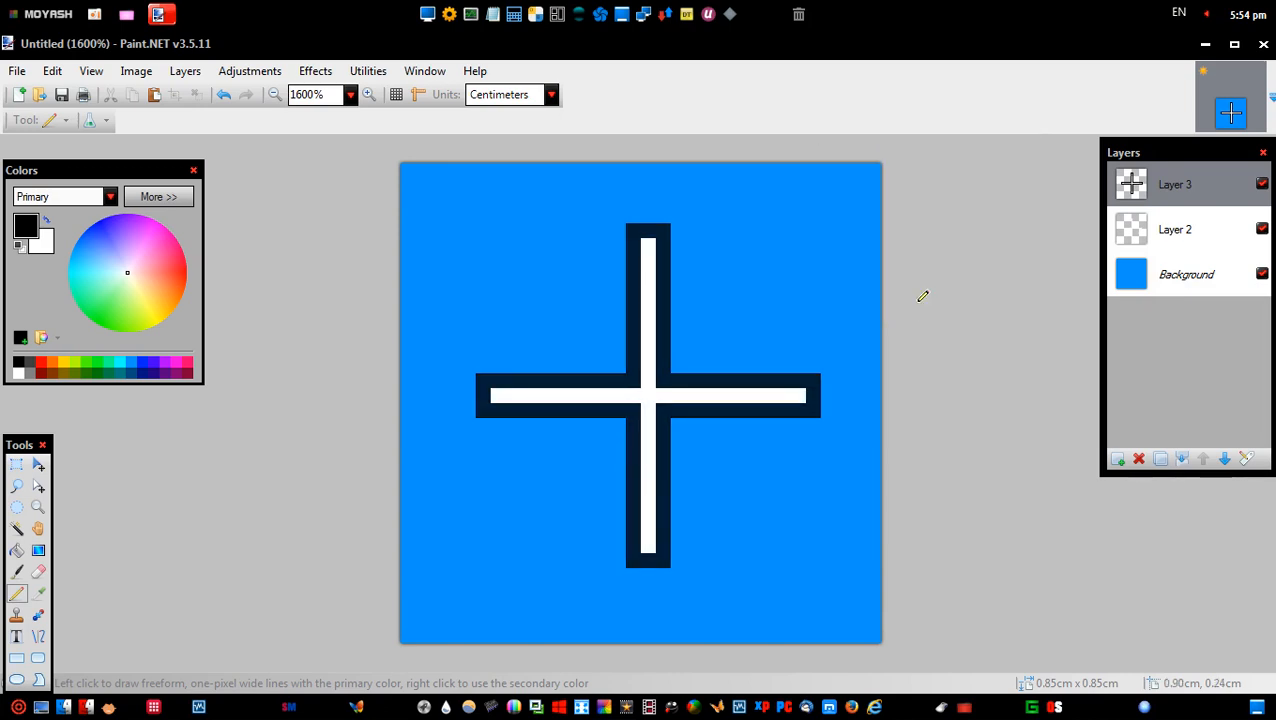
- Merge the outline layer down into the white cross layer and delete the blue Background layer
{"action": "left_click", "coordinate": [1181, 458]}
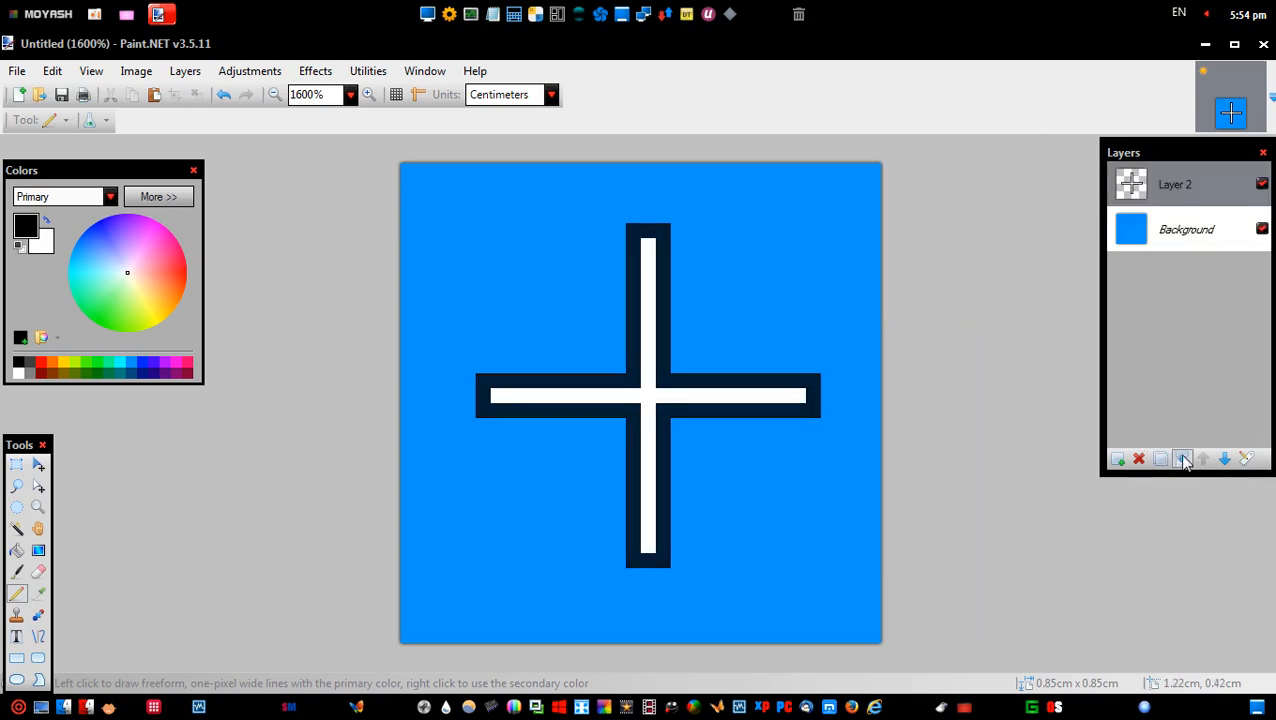
{"action": "left_click", "coordinate": [1145, 231]}
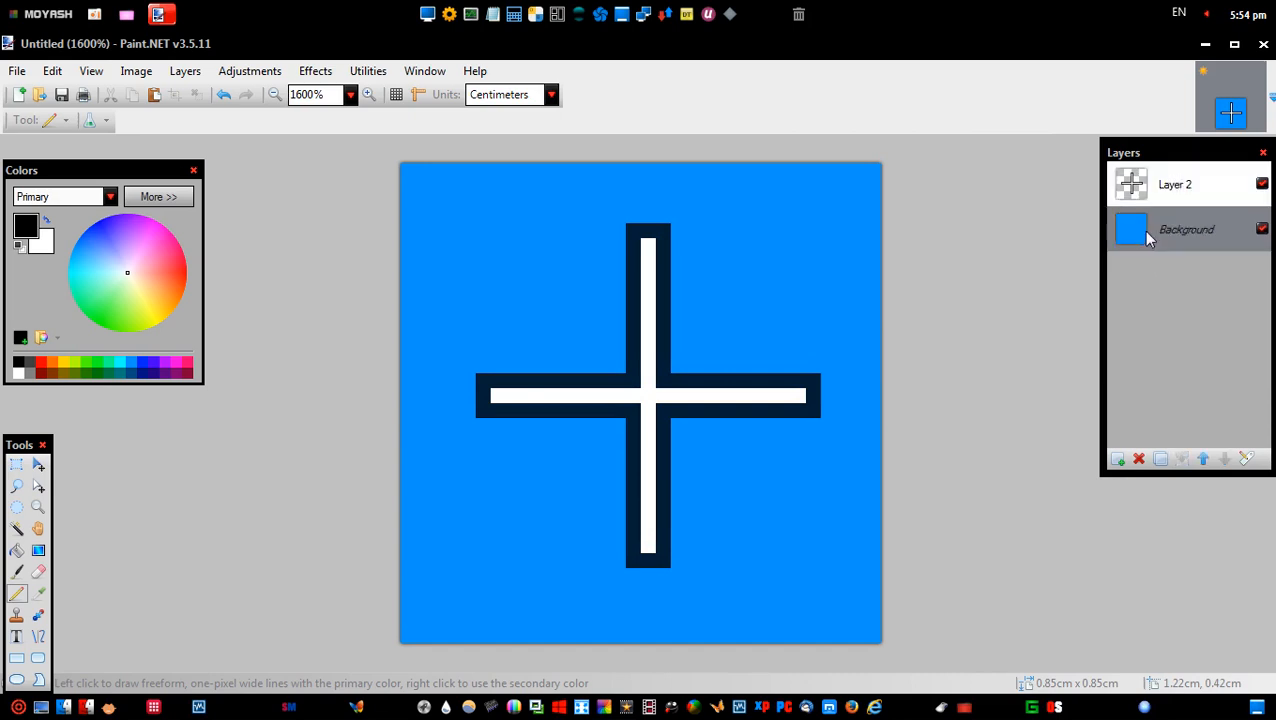
{"action": "left_click", "coordinate": [1139, 458]}
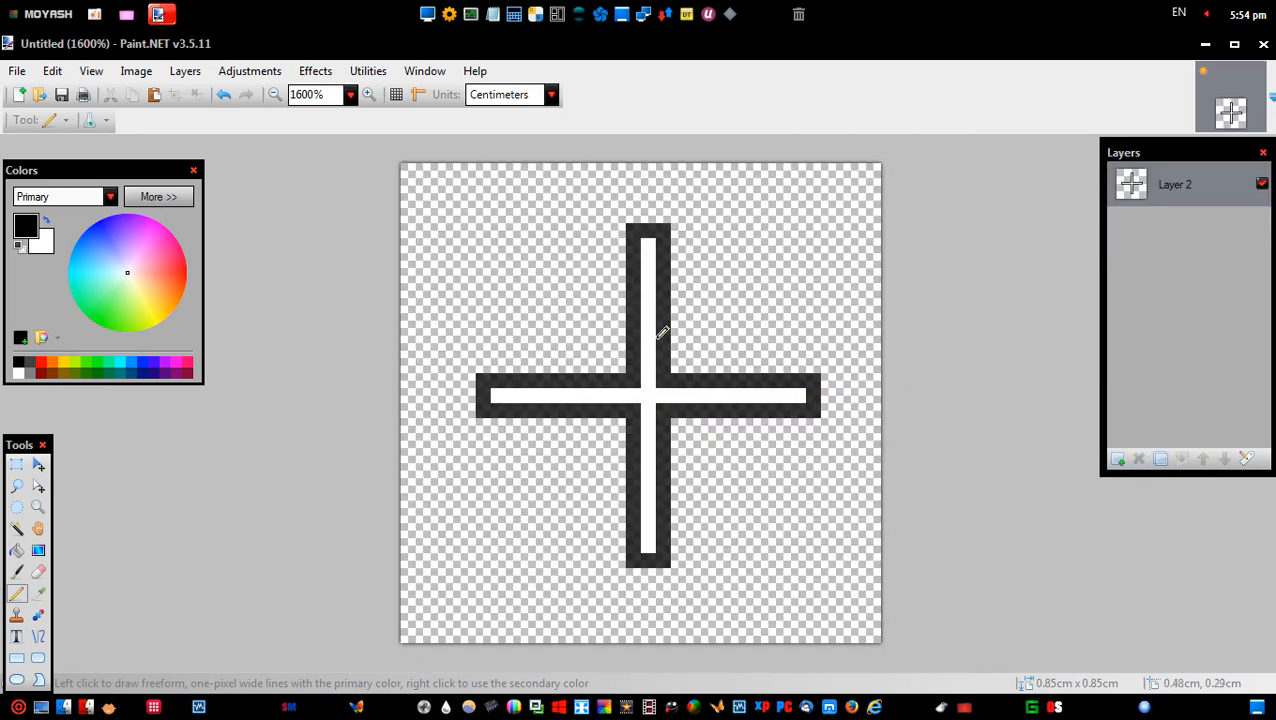
- Save the image as a PNG named Precision Select in the Cursor folder, accepting the default save settings
{"action": "left_click", "coordinate": [18, 75]}
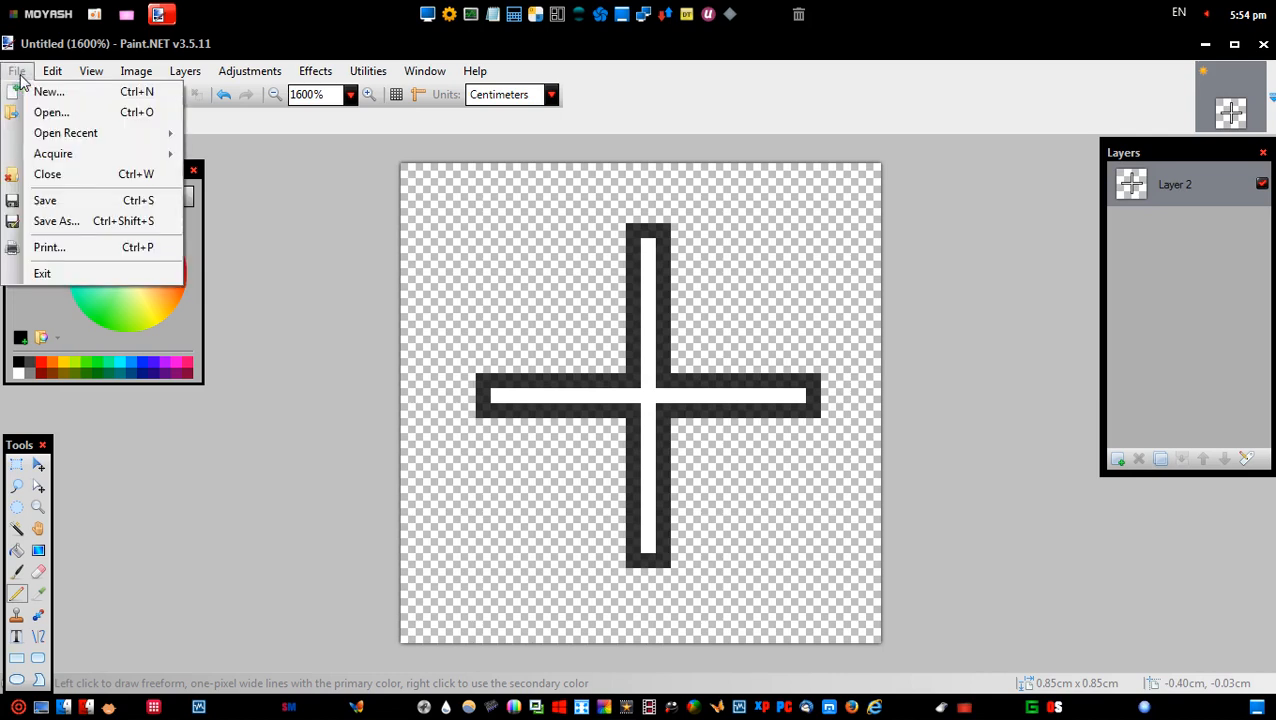
{"action": "left_click", "coordinate": [57, 202]}
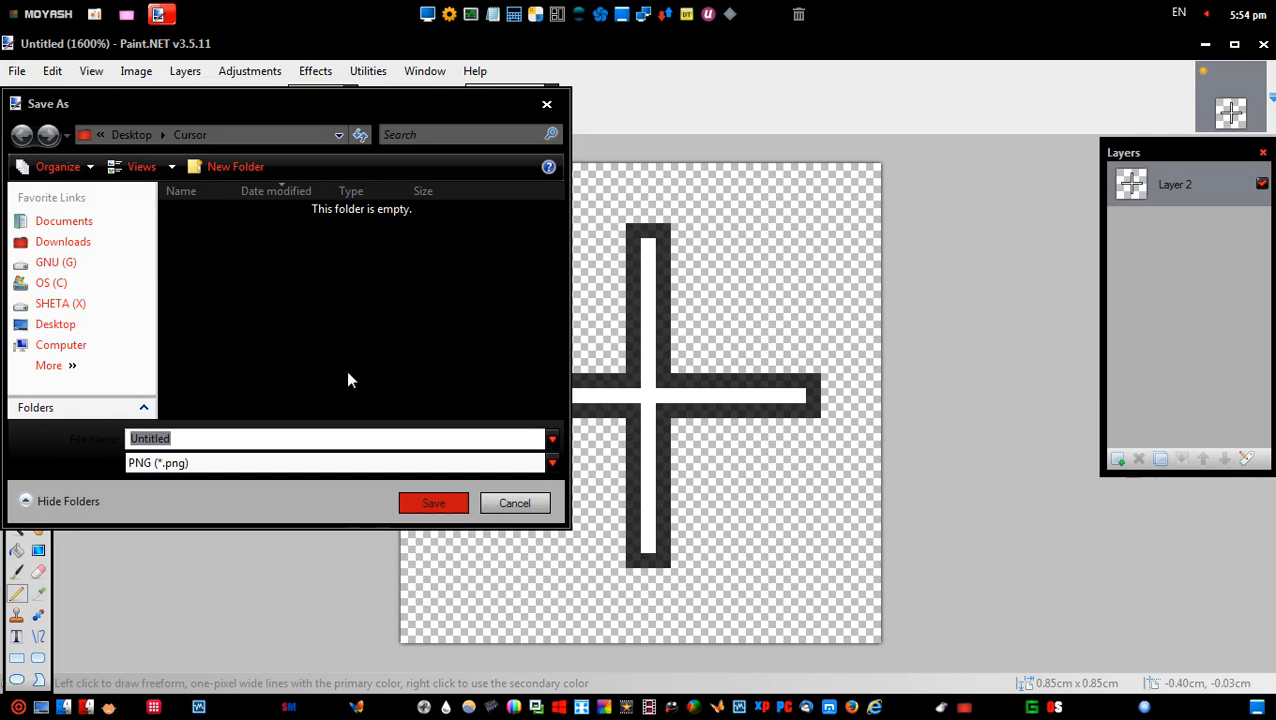
{"action": "type", "text": "Precision Select"}
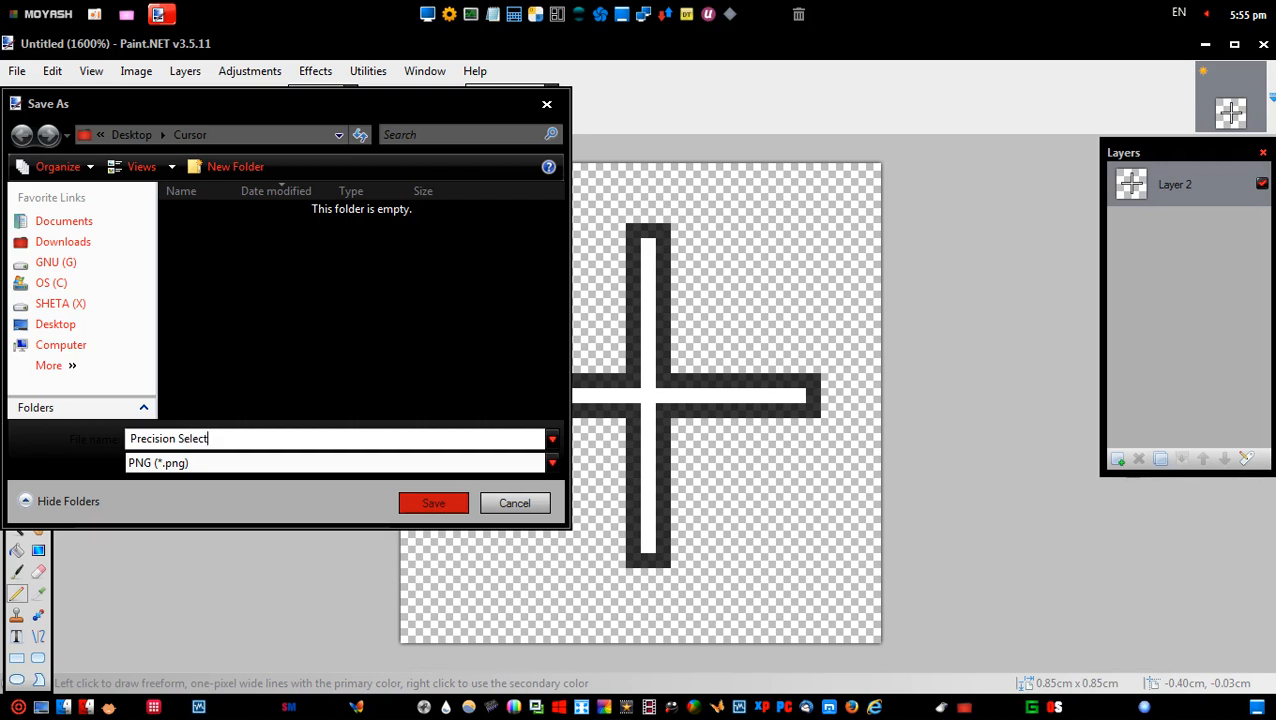
{"action": "left_click", "coordinate": [435, 504]}
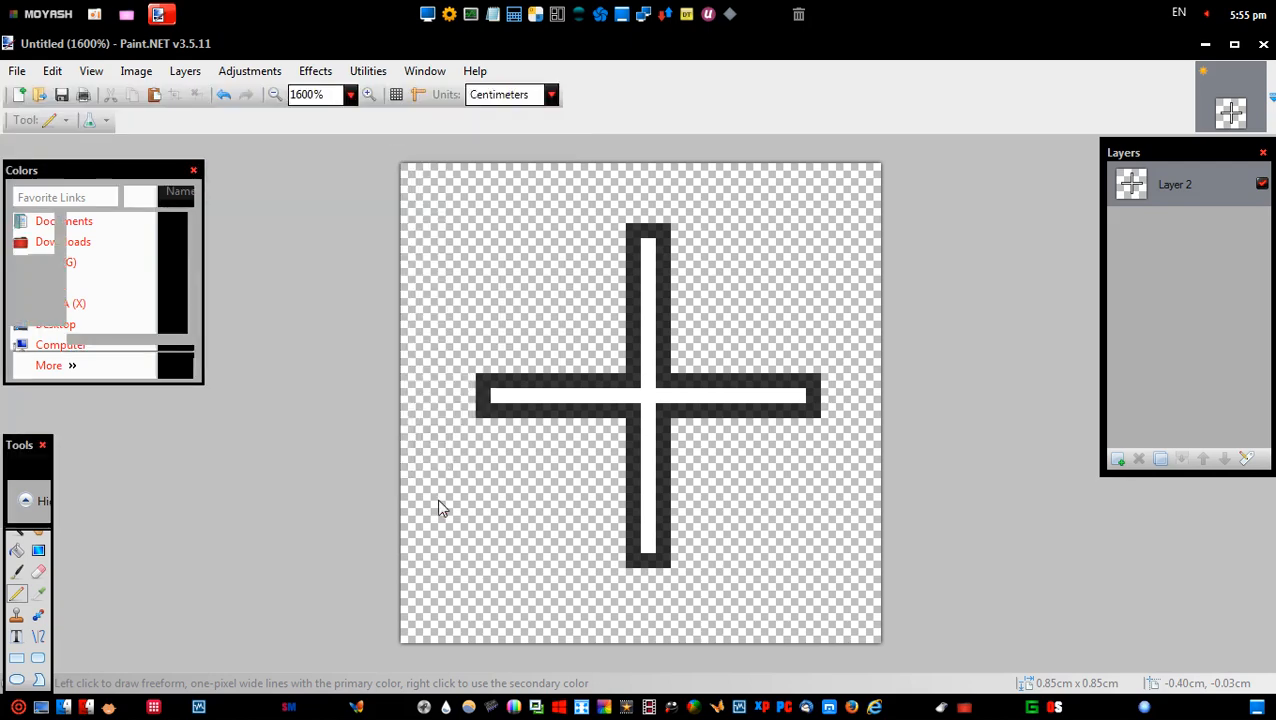
{"action": "left_click", "coordinate": [503, 560]}
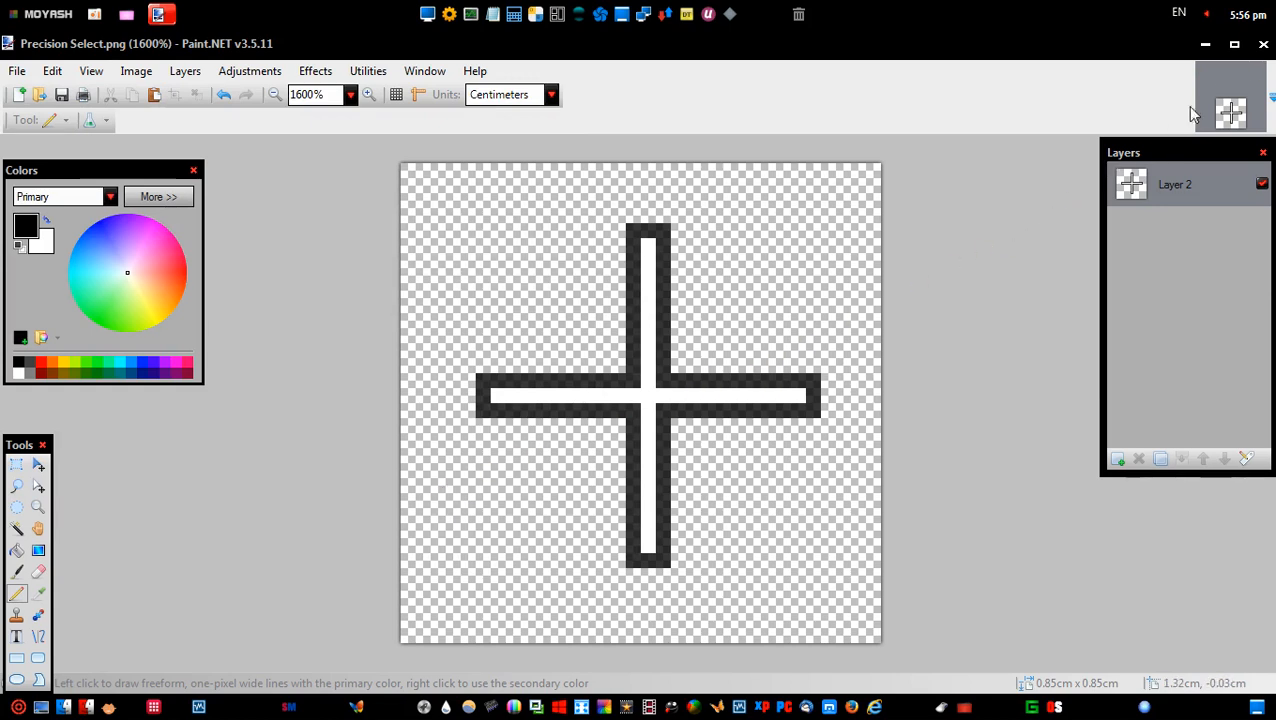
- Close Paint.NET and open the Precision Select image from the Cursor folder in RealWorld Cursor Editor
{"action": "left_click", "coordinate": [1265, 46]}
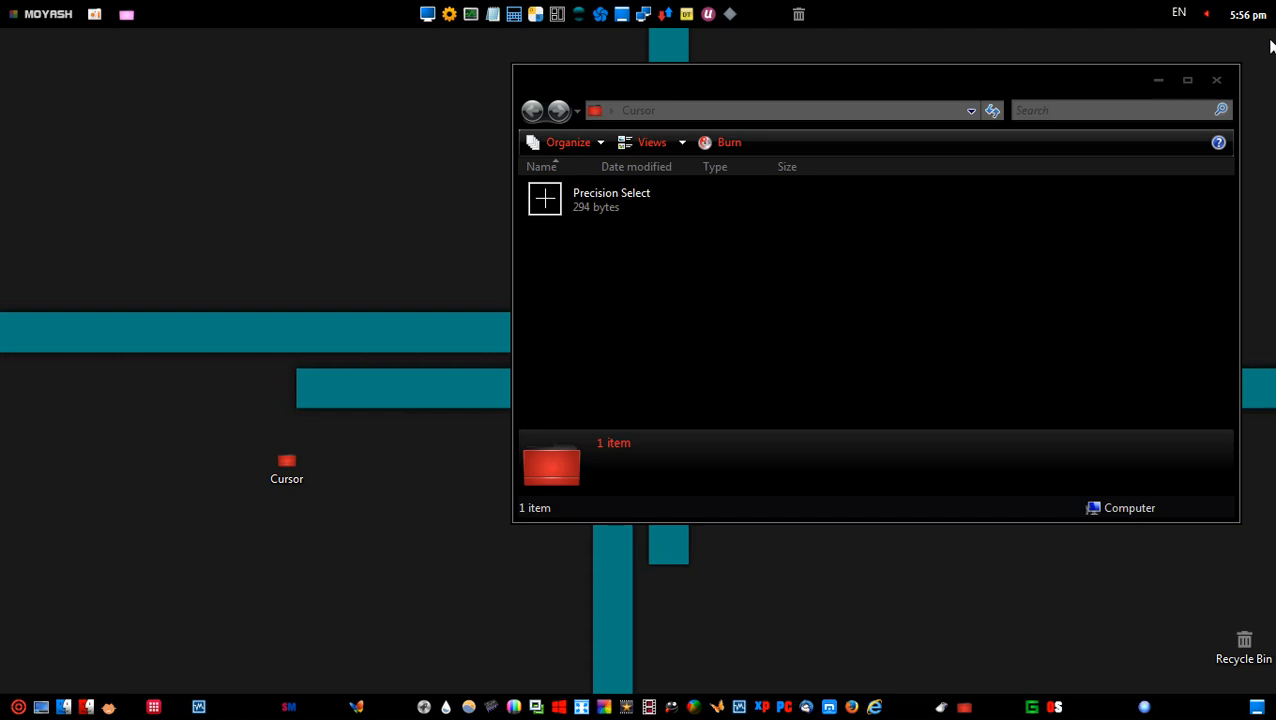
{"action": "double_click", "coordinate": [556, 215]}
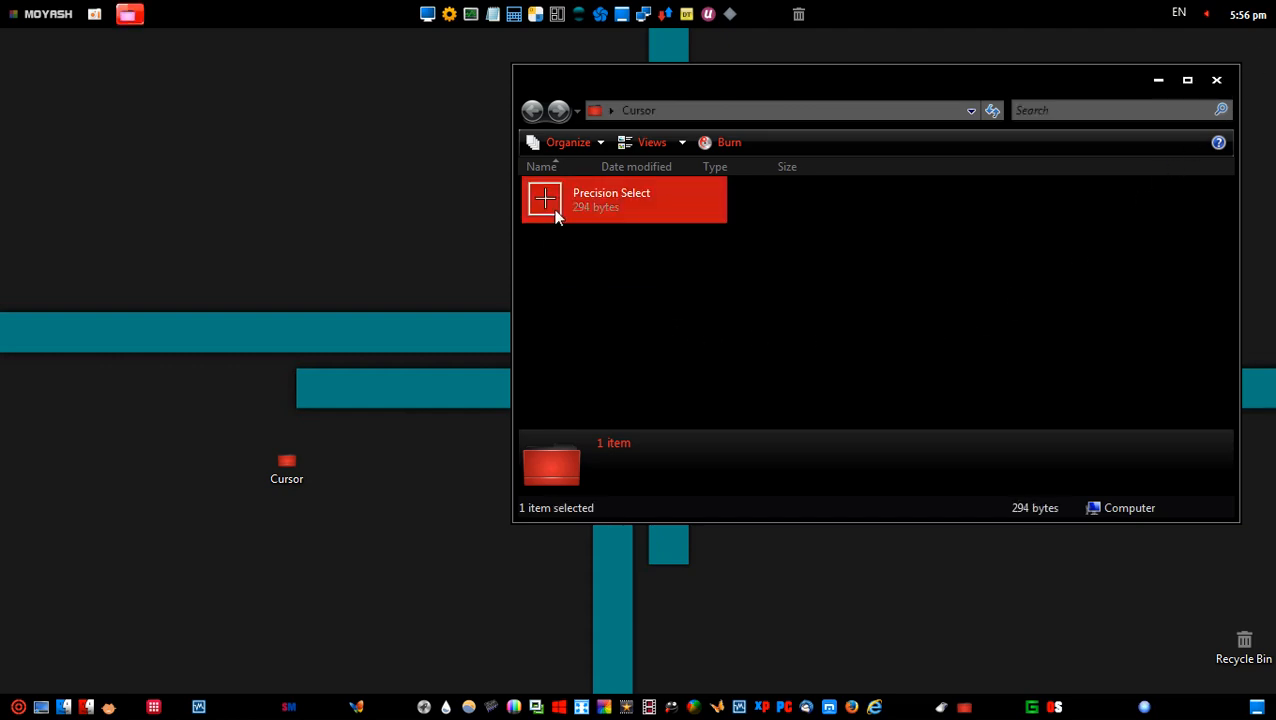
{"action": "right_click", "coordinate": [556, 215]}
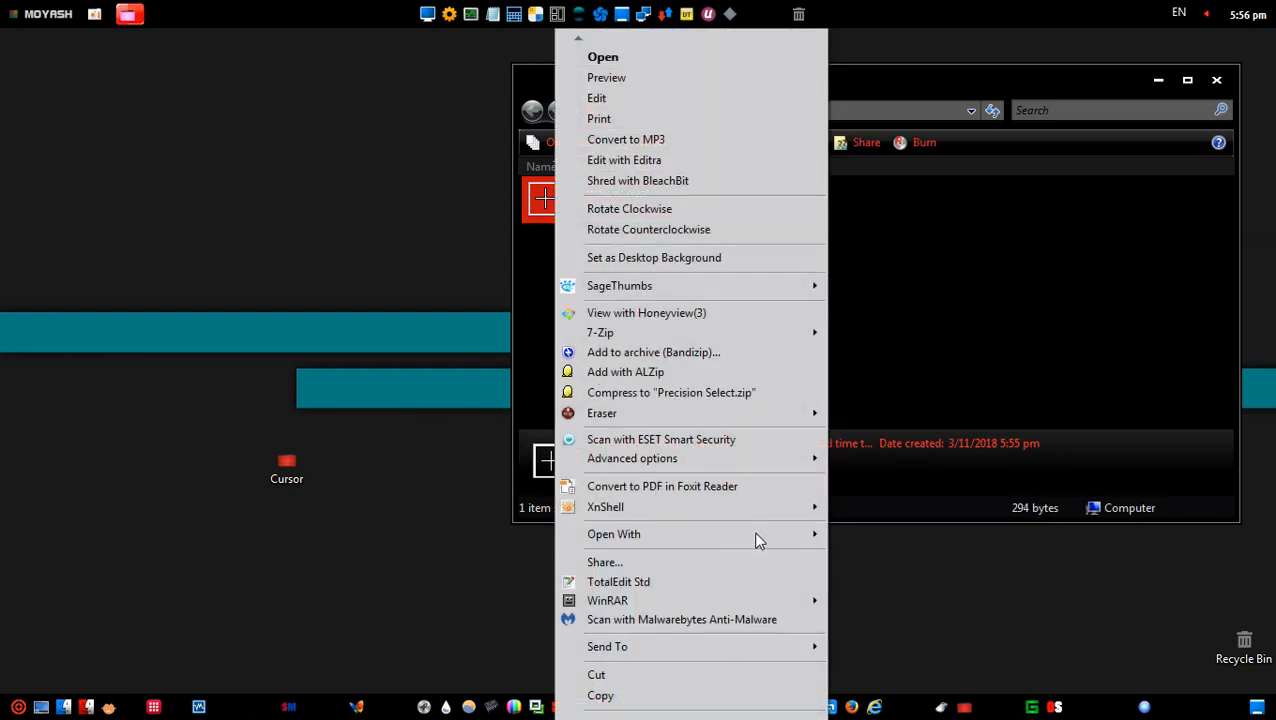
{"action": "mouse_move", "coordinate": [756, 534]}
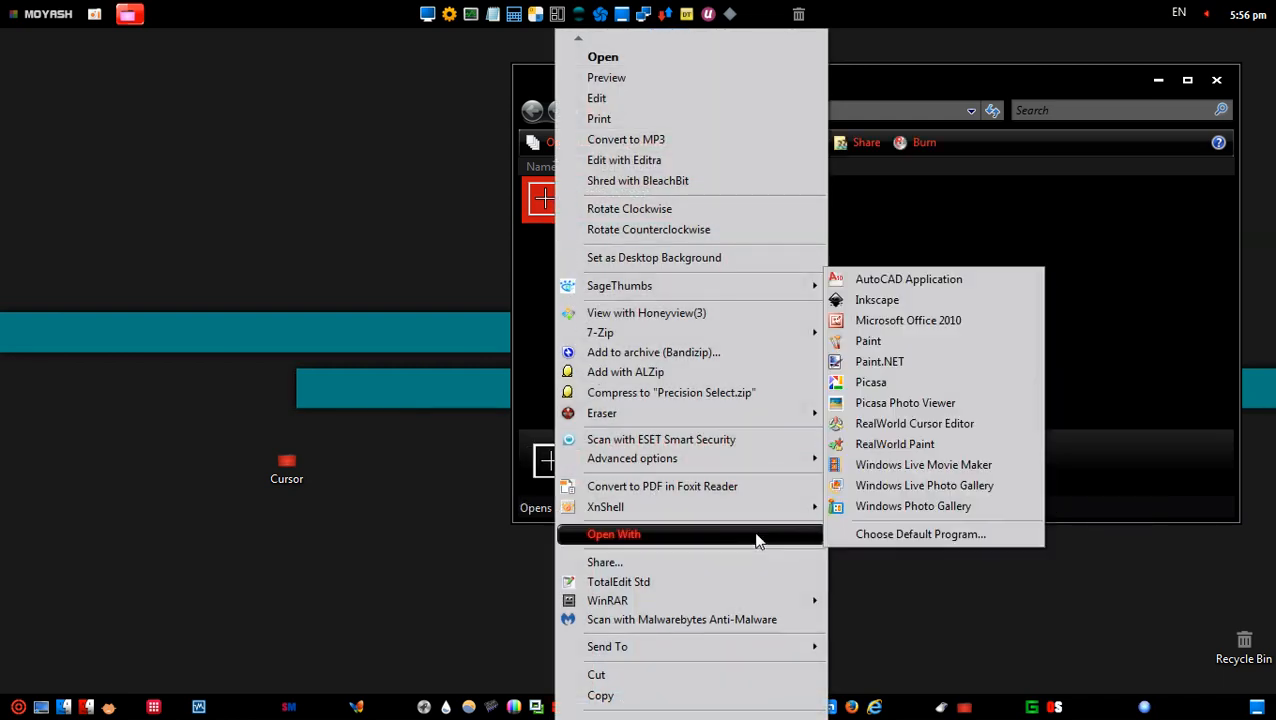
{"action": "left_click", "coordinate": [938, 429]}
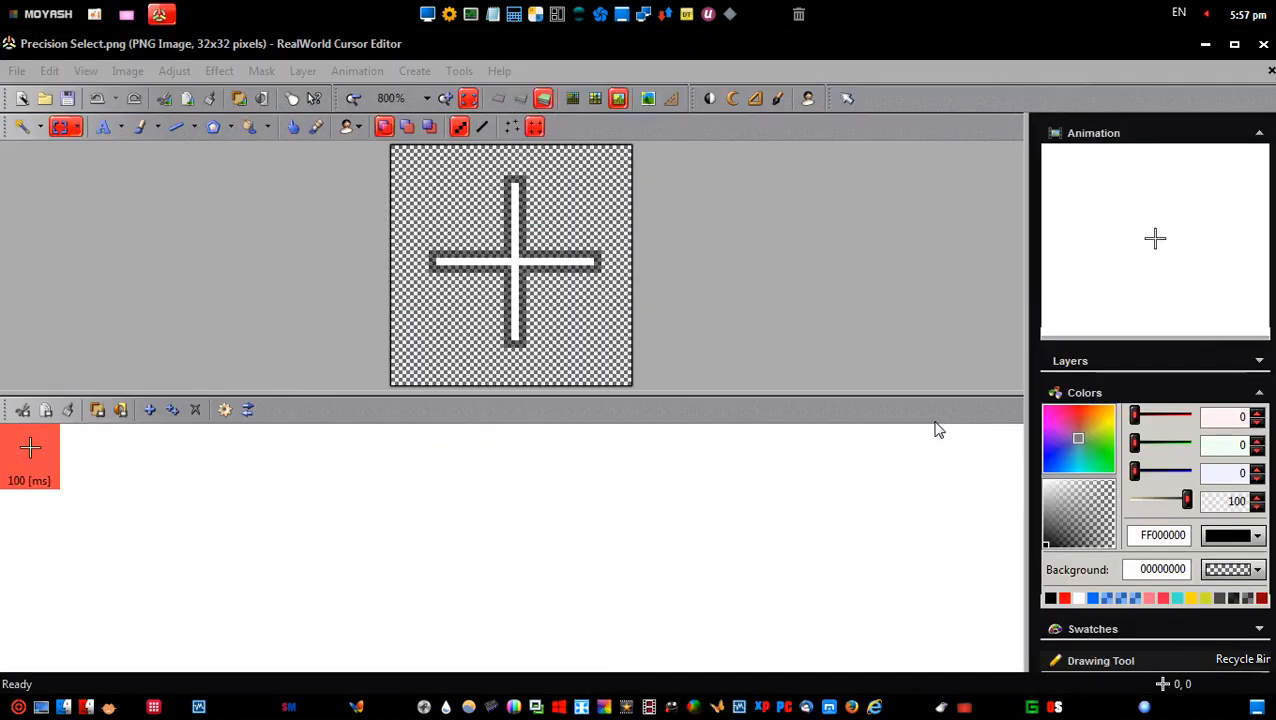
- Create a 32 px, 32-bit smooth-edged mouse cursor from the image and set its hot spot to the cross's centre at 16, 15
{"action": "left_click", "coordinate": [846, 100]}
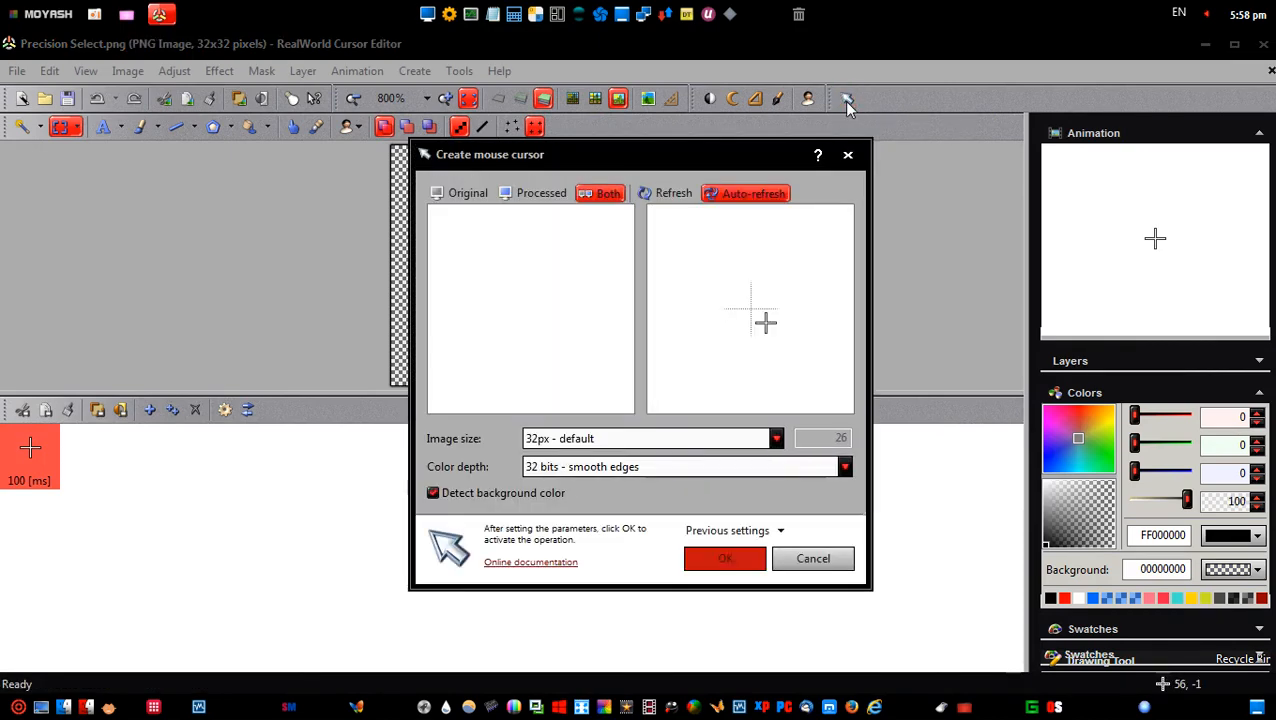
{"action": "left_click", "coordinate": [727, 559]}
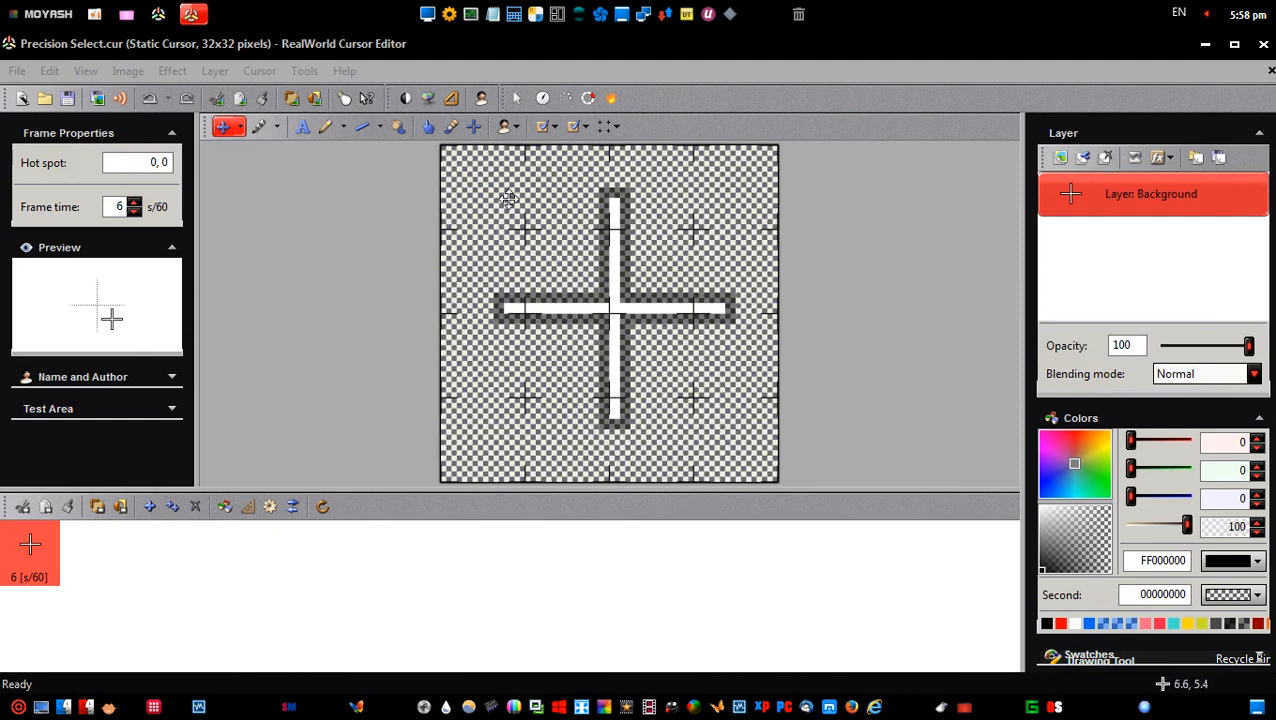
{"action": "left_click", "coordinate": [475, 128]}
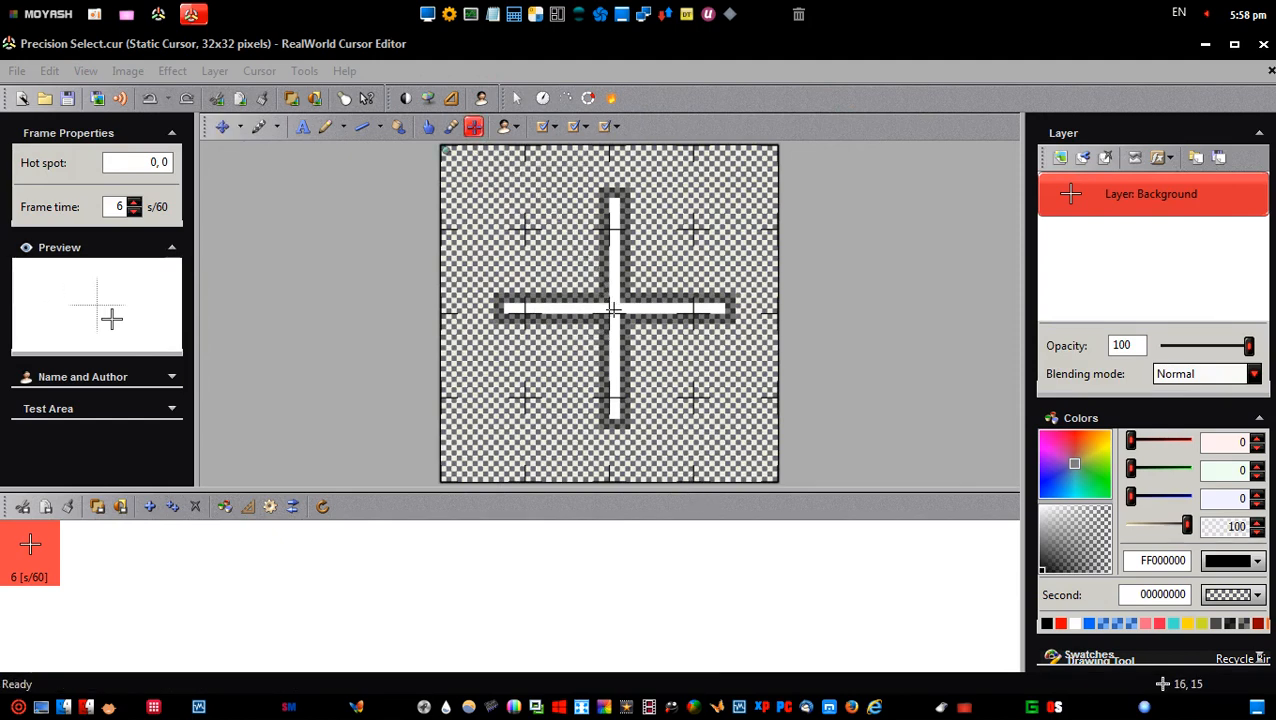
{"action": "left_click", "coordinate": [613, 310]}
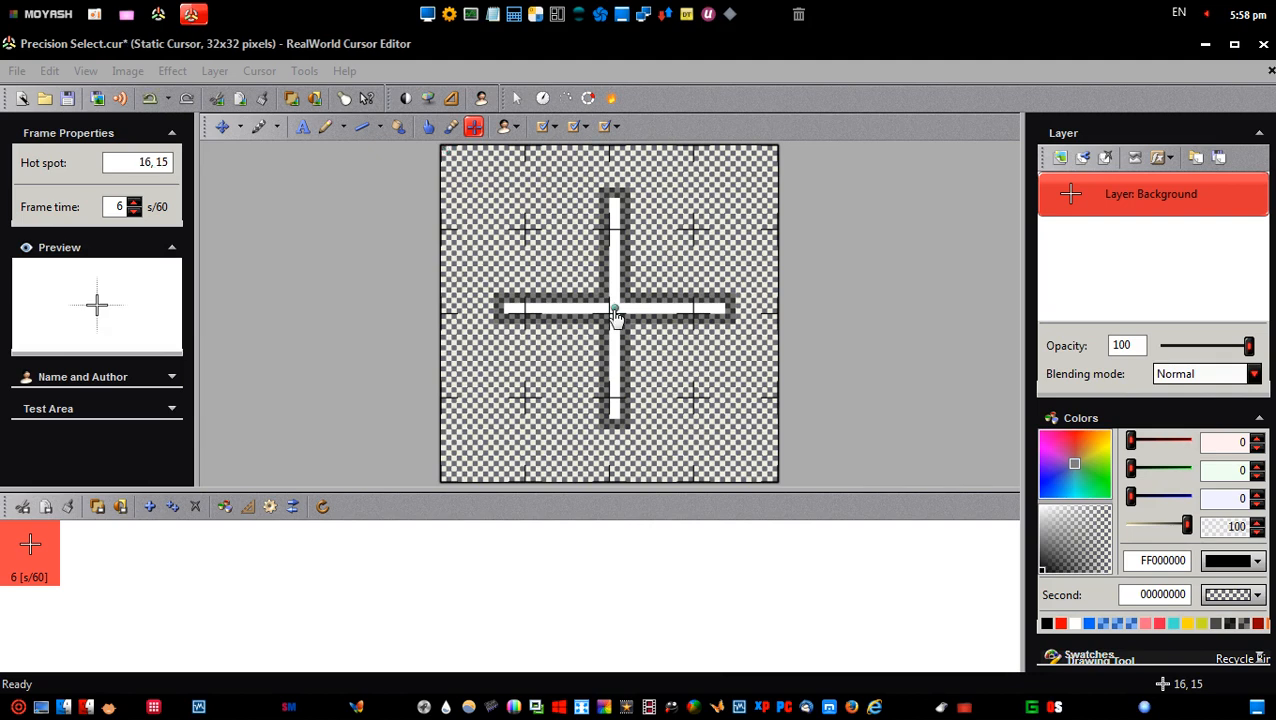
- Save the static cursor as Precision Select.cur in the Cursor folder and close both editor windows and the folder window
{"action": "left_click", "coordinate": [68, 99]}
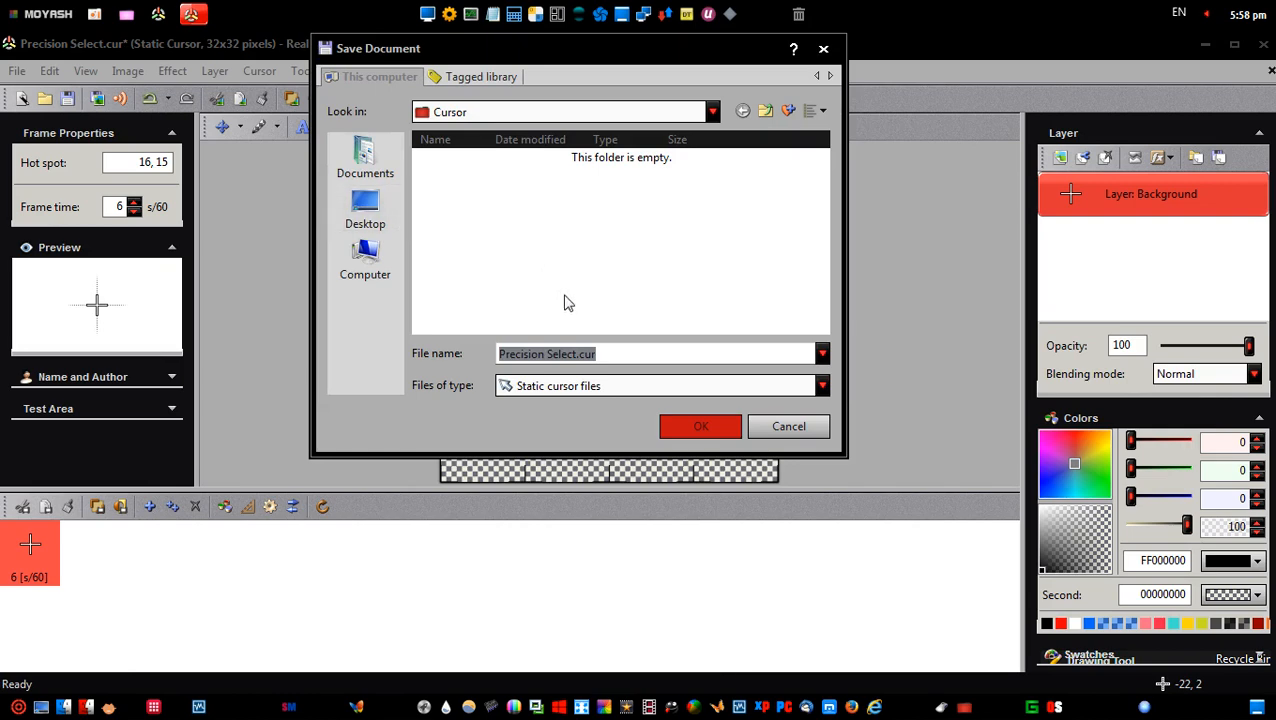
{"action": "left_click", "coordinate": [677, 425]}
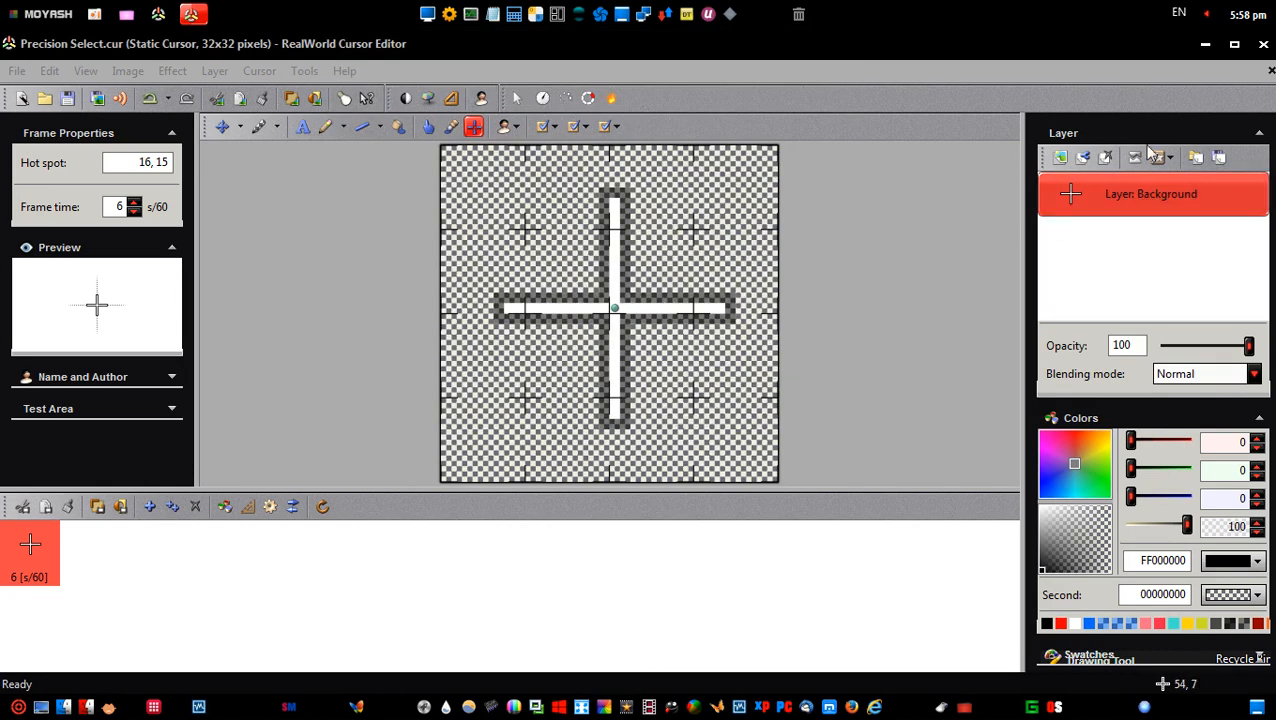
{"action": "left_click", "coordinate": [1265, 52]}
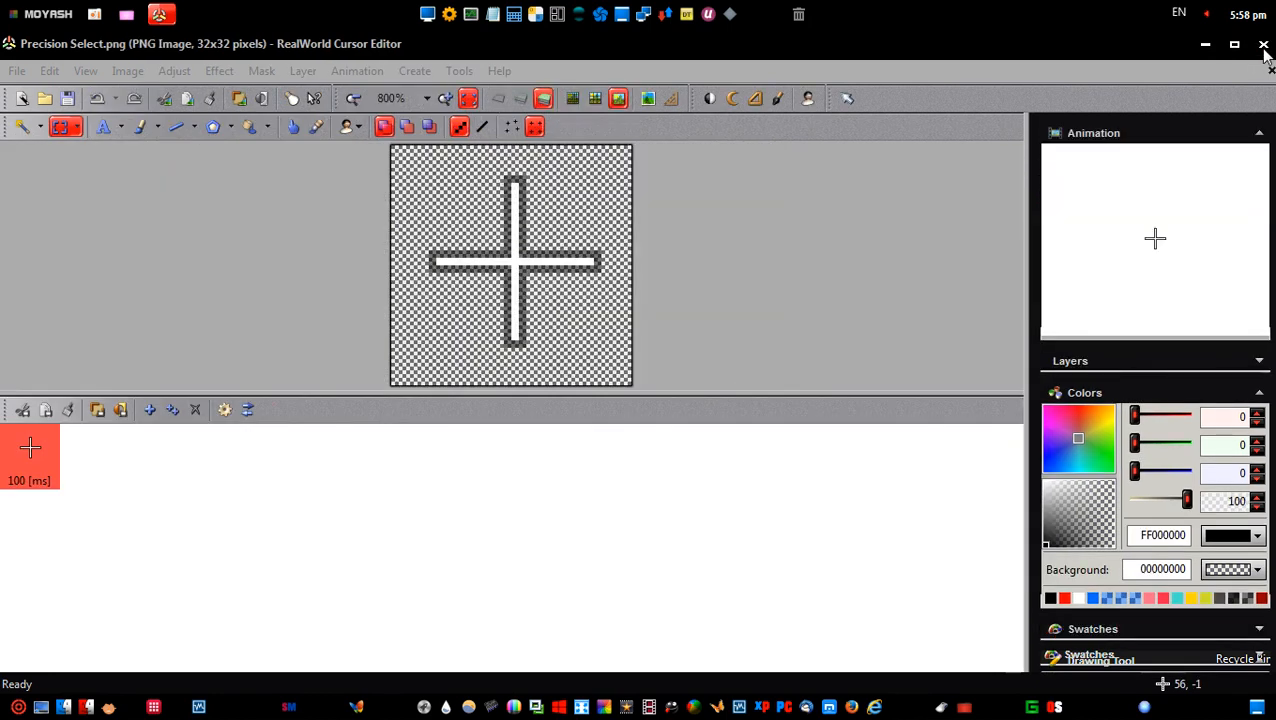
{"action": "left_click", "coordinate": [1264, 50]}
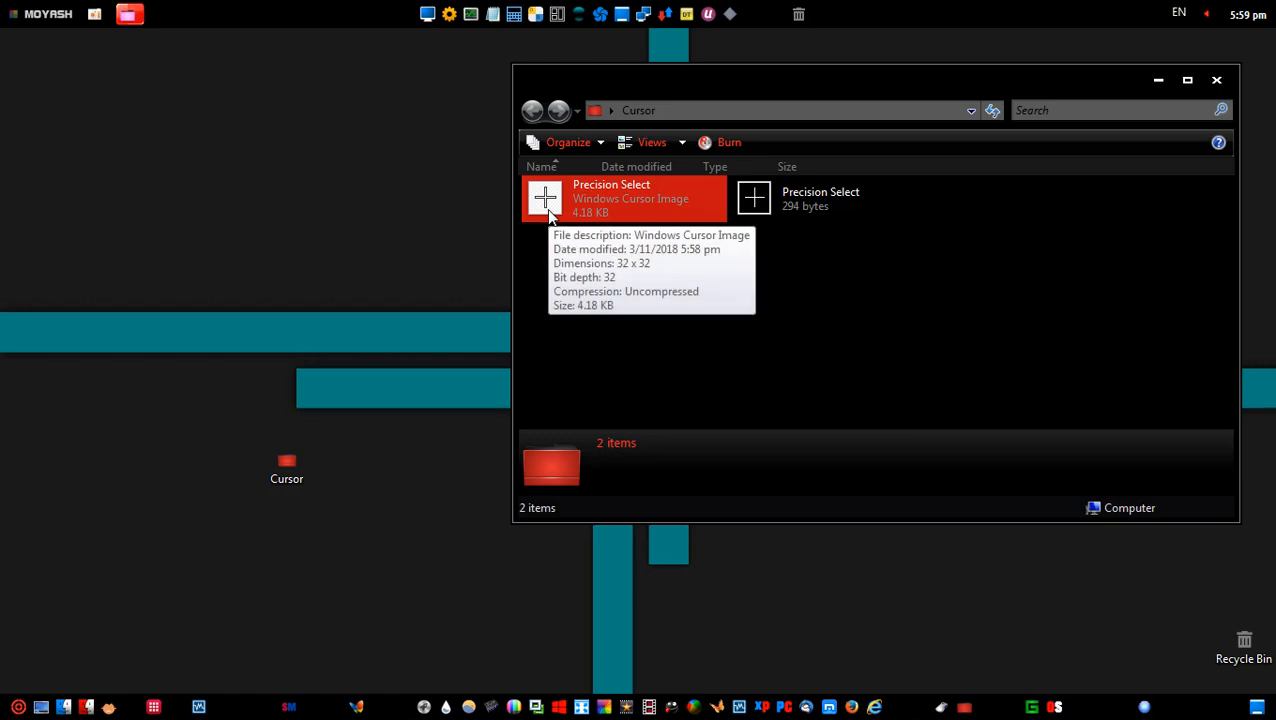
{"action": "left_click", "coordinate": [1217, 82]}
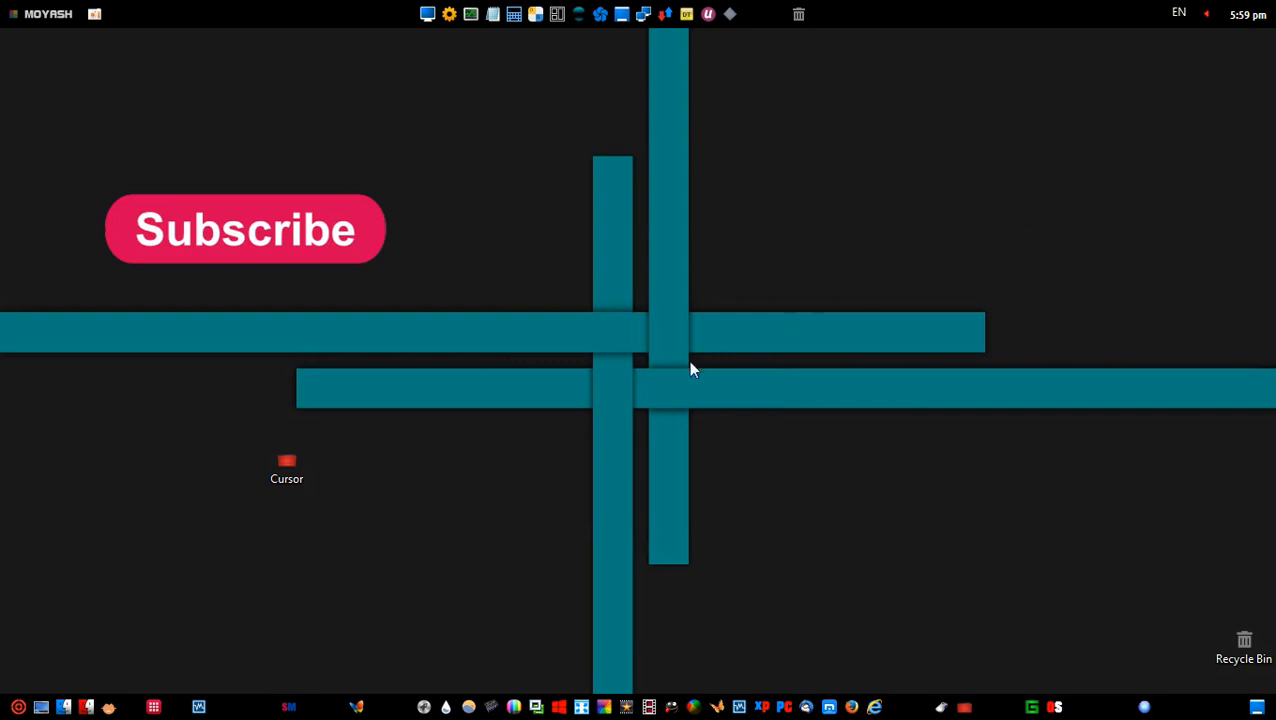